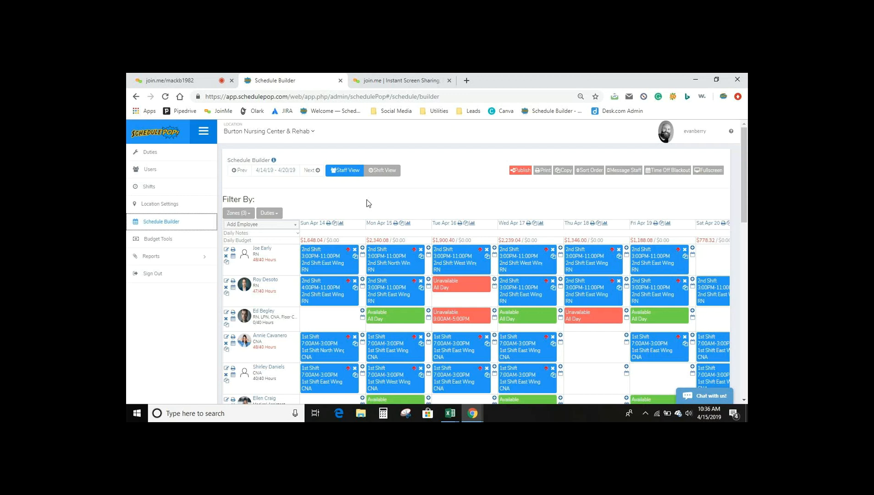
# - Review the list of duties with their pay rates and look at the form for adding a new duty
pyautogui.click(173, 158)
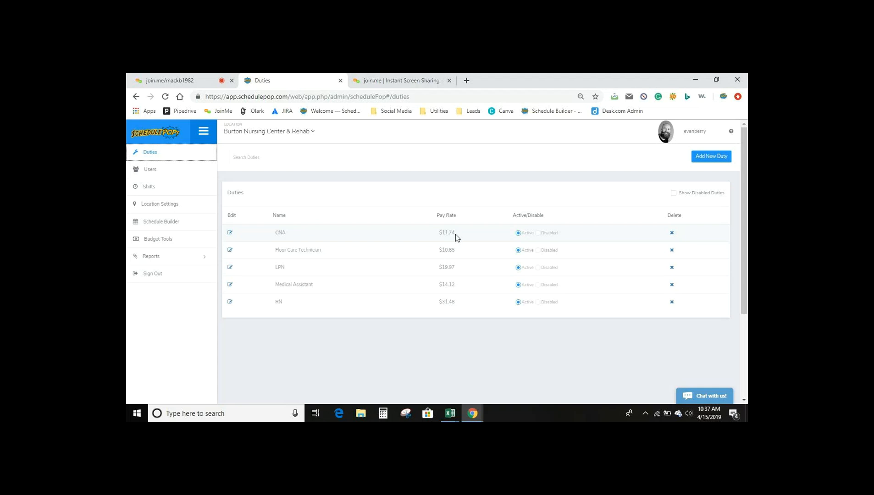
pyautogui.click(698, 159)
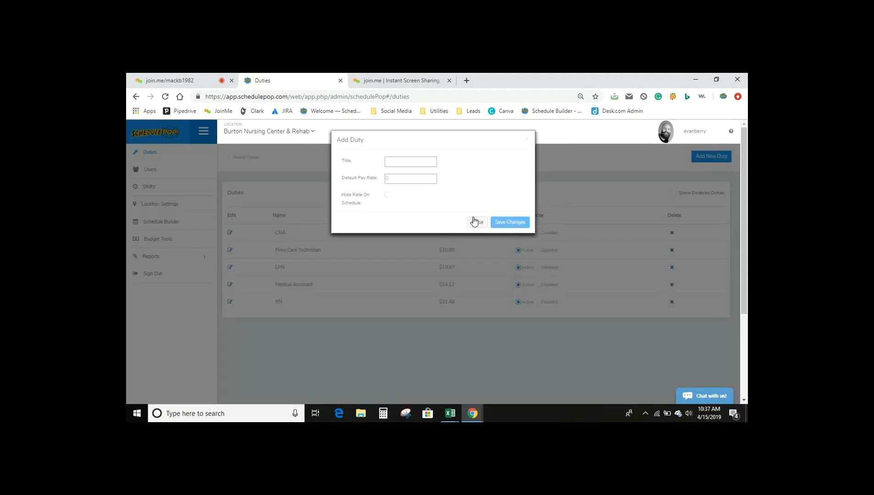
pyautogui.click(475, 222)
# - Browse the location's users and open the profile of the CNA assigned to the 1st and 2nd Shift zones
pyautogui.click(152, 172)
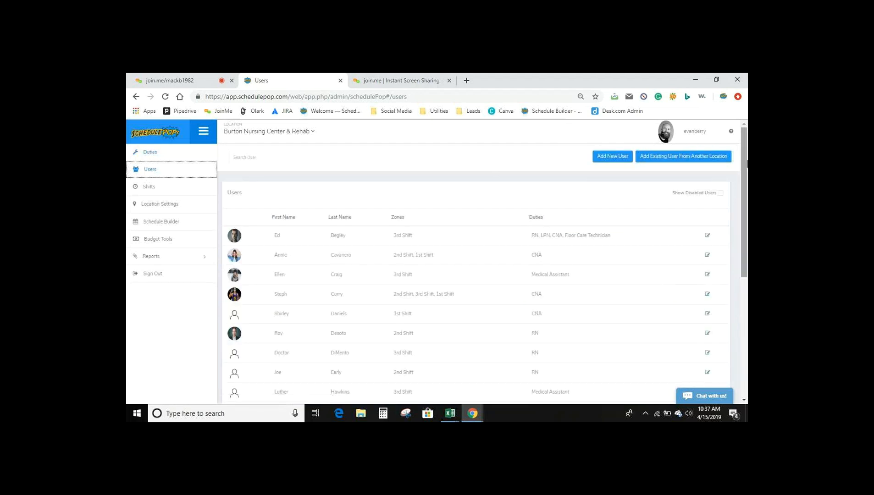
pyautogui.moveTo(747, 163); pyautogui.dragTo(746, 182)
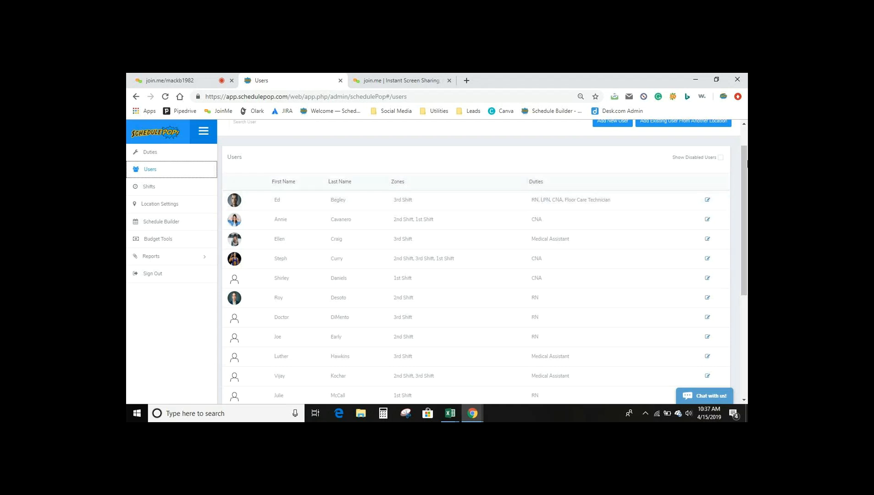
pyautogui.scroll(1, 738, 184)
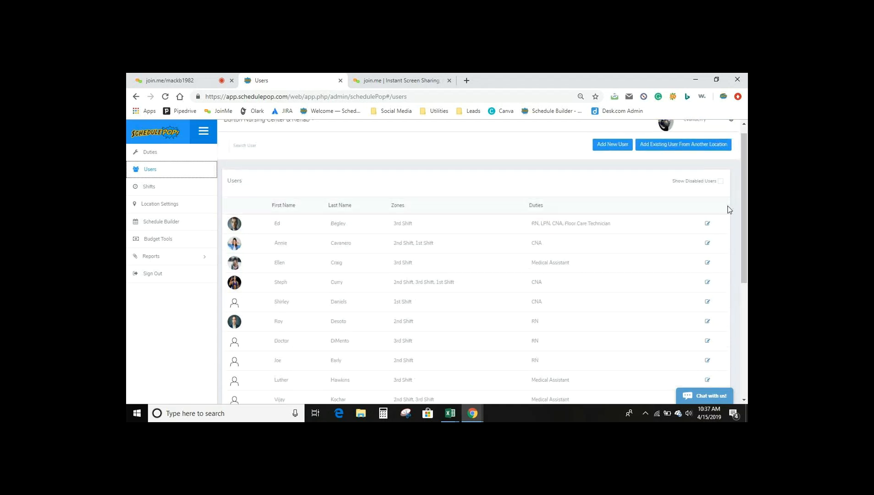
pyautogui.click(708, 244)
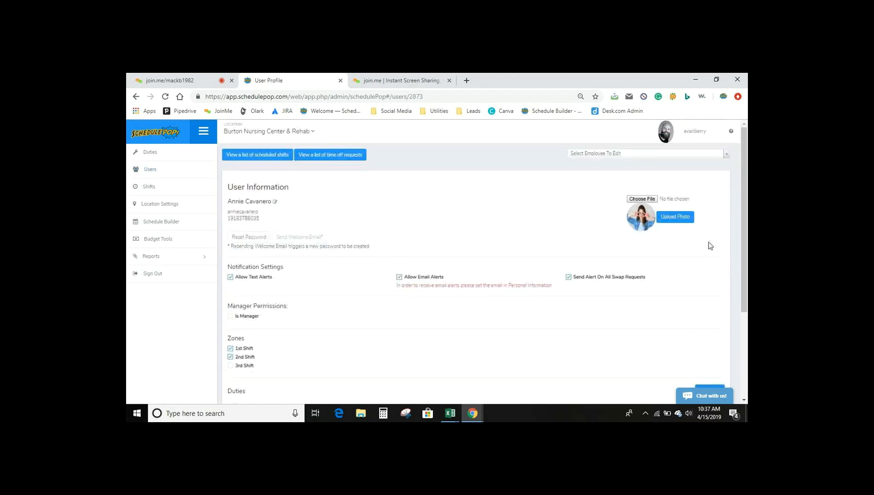
# - Grant the employee the Is Manager permission and make them Zone Manager for 1st Shift
pyautogui.moveTo(745, 170); pyautogui.dragTo(745, 186)
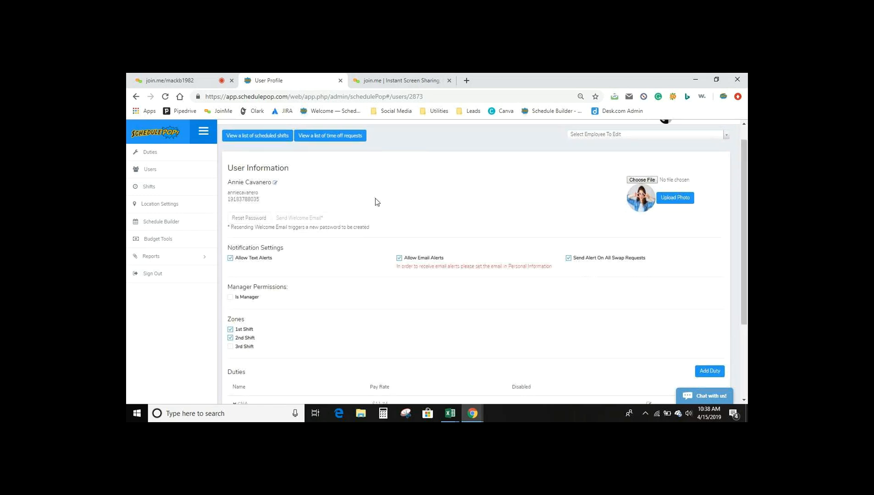
pyautogui.moveTo(745, 174); pyautogui.dragTo(746, 224)
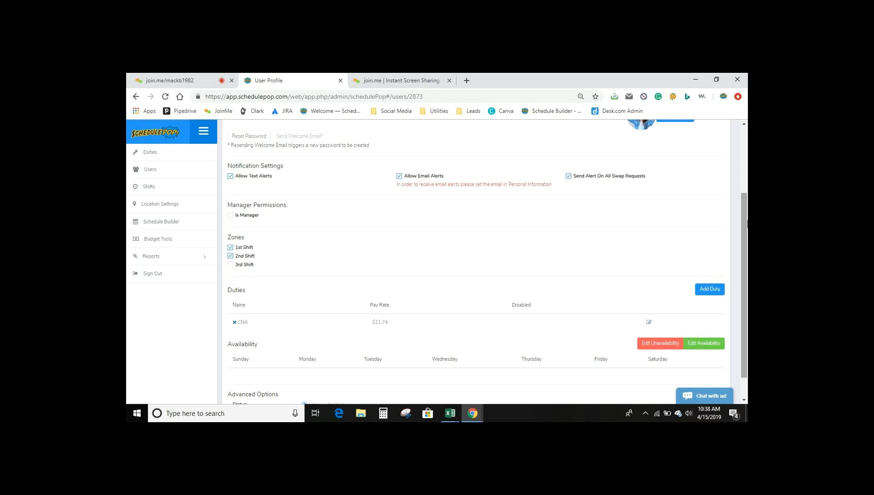
pyautogui.scroll(-1, 487, 262)
pyautogui.scroll(-1, 321, 183)
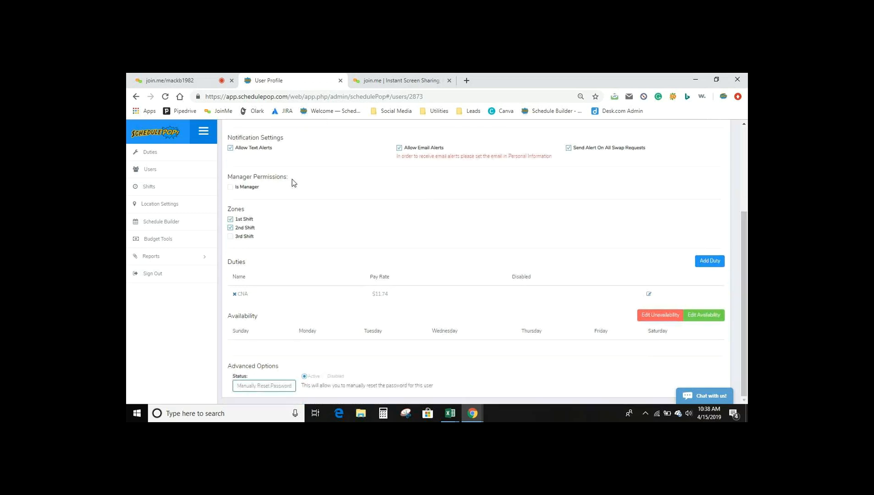
pyautogui.click(231, 187)
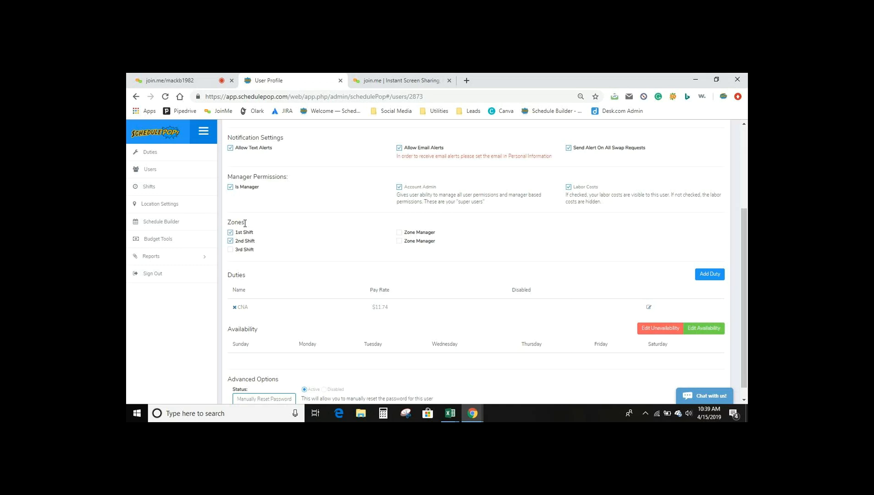
pyautogui.click(400, 233)
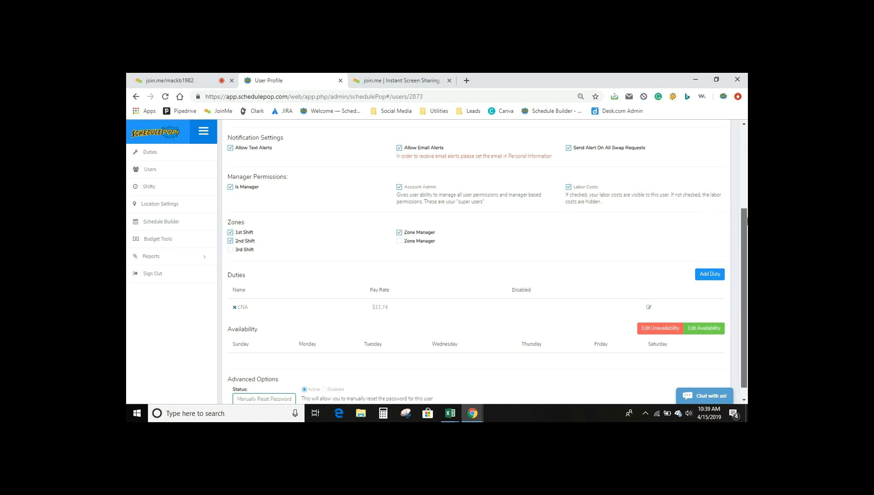
# - Assign the employee an additional RN duty with a pay rate of 30
pyautogui.scroll(1, 746, 211)
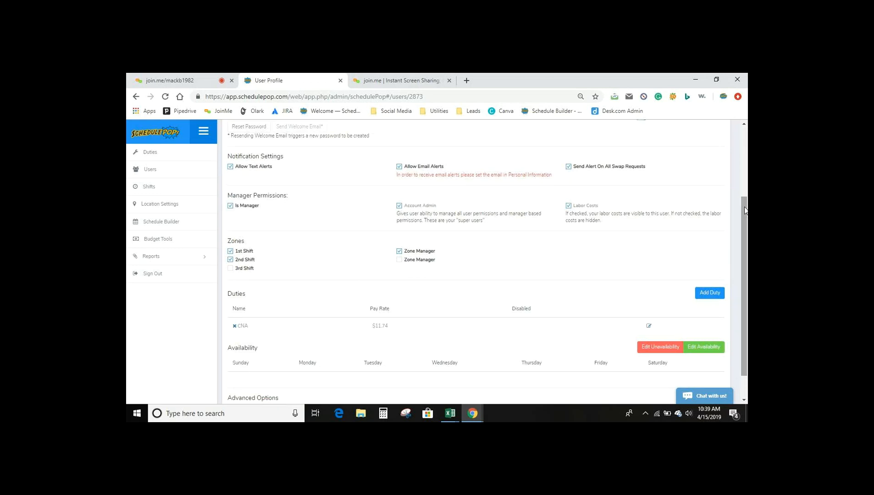
pyautogui.moveTo(745, 210); pyautogui.dragTo(746, 261)
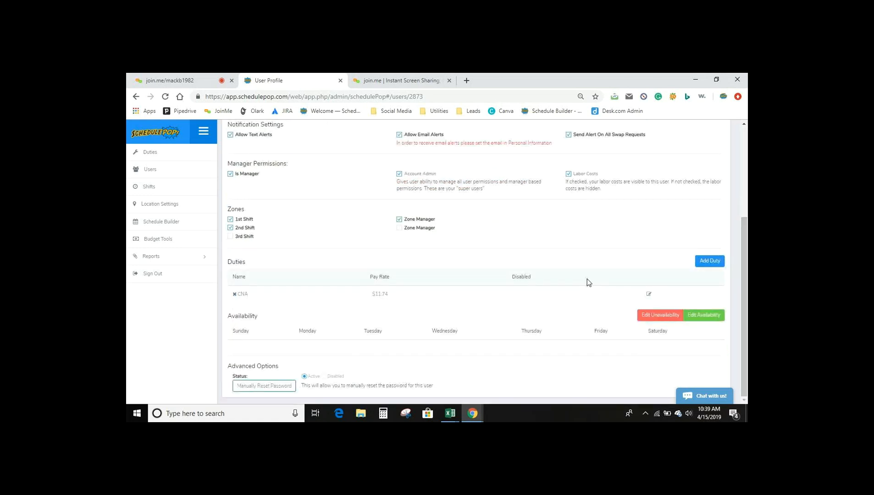
pyautogui.click(718, 266)
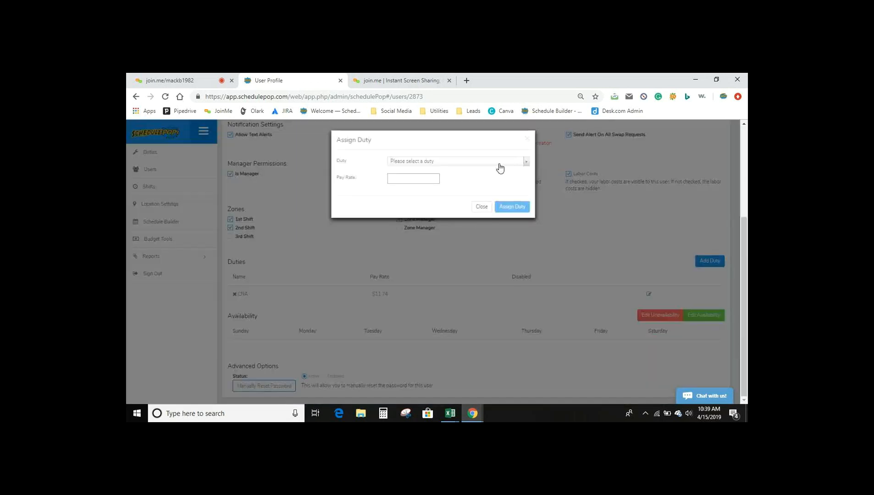
pyautogui.click(499, 165)
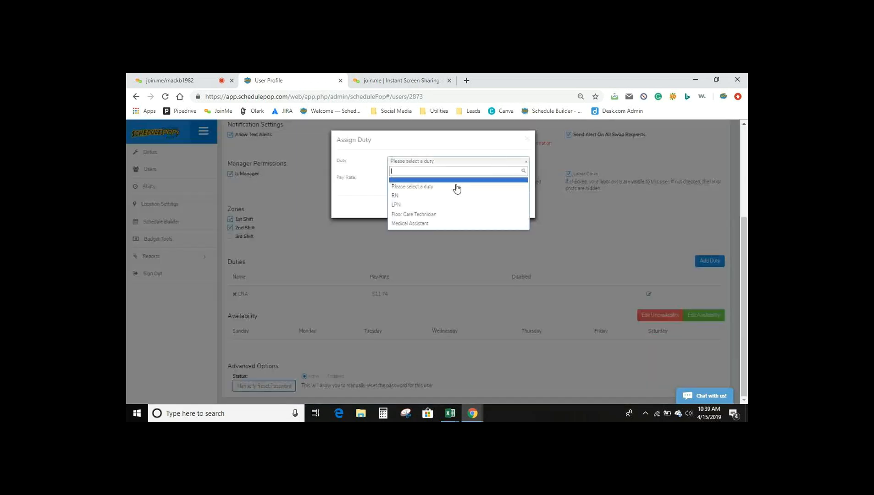
pyautogui.click(426, 201)
pyautogui.moveTo(402, 177); pyautogui.dragTo(373, 181)
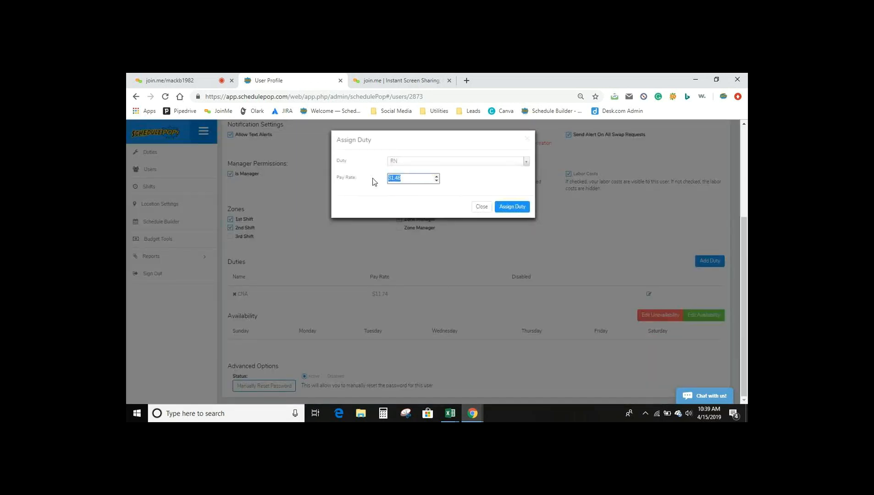
pyautogui.write('30')
pyautogui.click(512, 207)
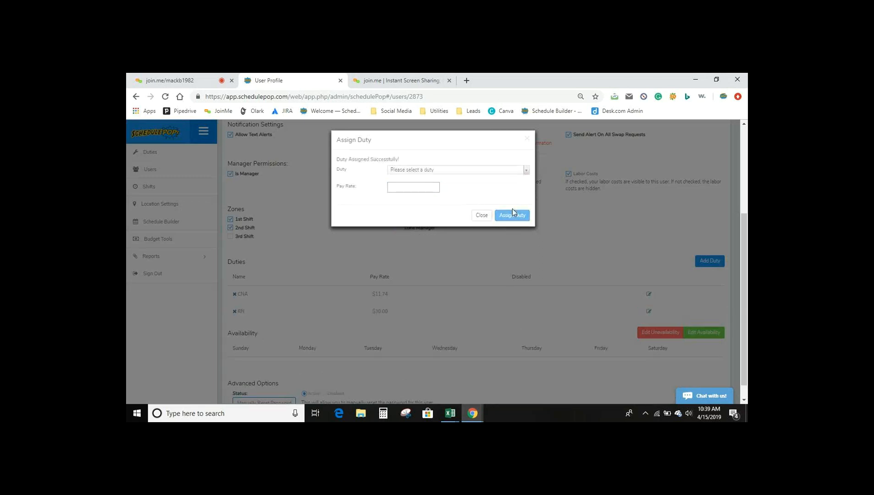
pyautogui.click(476, 221)
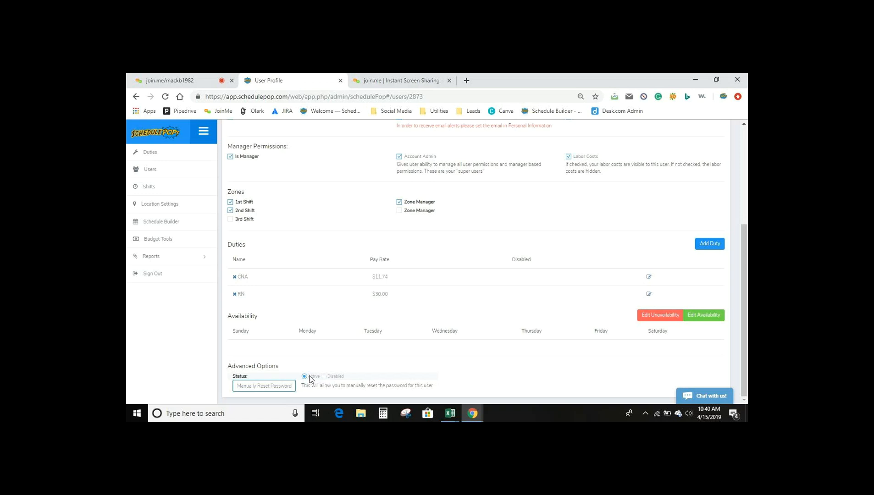
# - Examine the employee's list of scheduled shifts, including past and upcoming dates, and return to the profile
pyautogui.scroll(3, 741, 227)
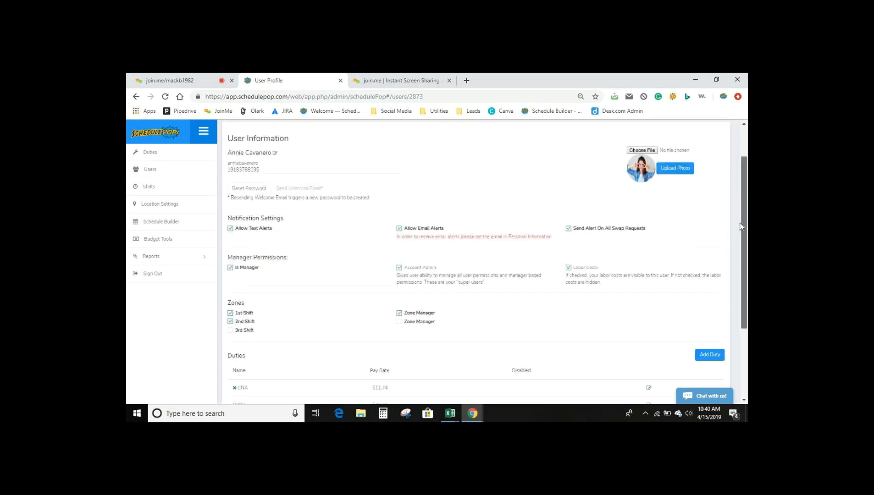
pyautogui.scroll(1, 742, 226)
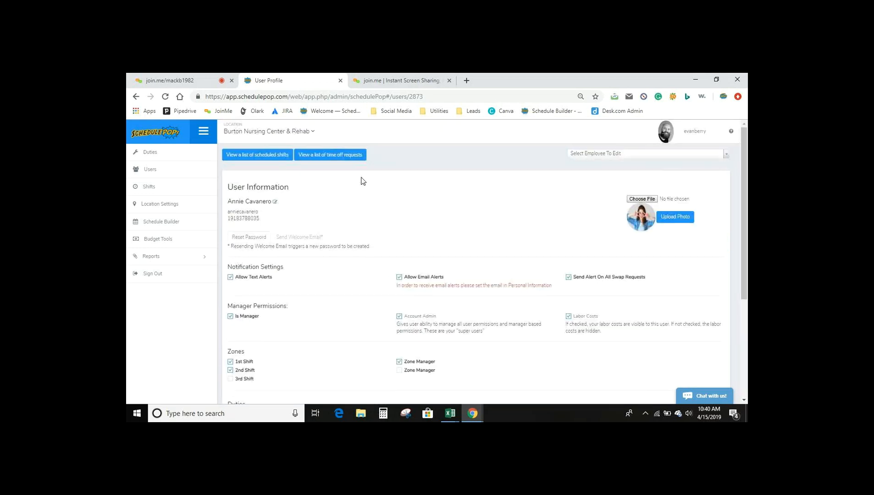
pyautogui.click(265, 155)
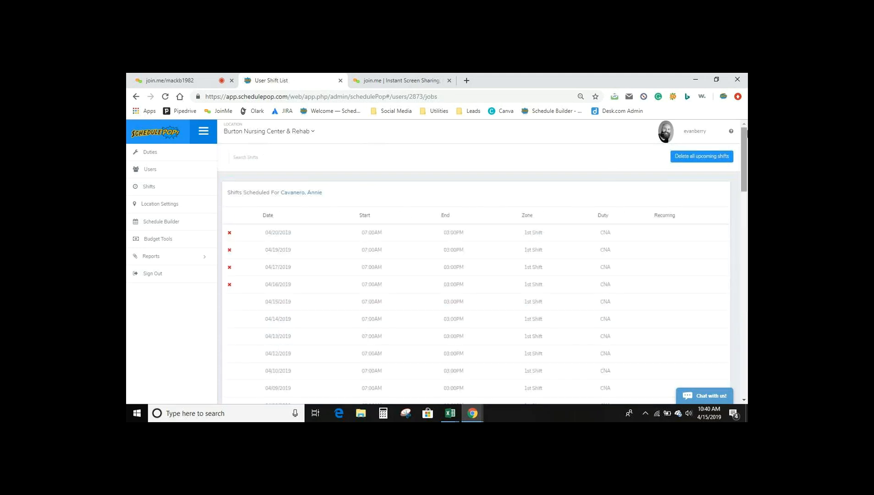
pyautogui.scroll(-1, 743, 145)
pyautogui.scroll(-1, 744, 145)
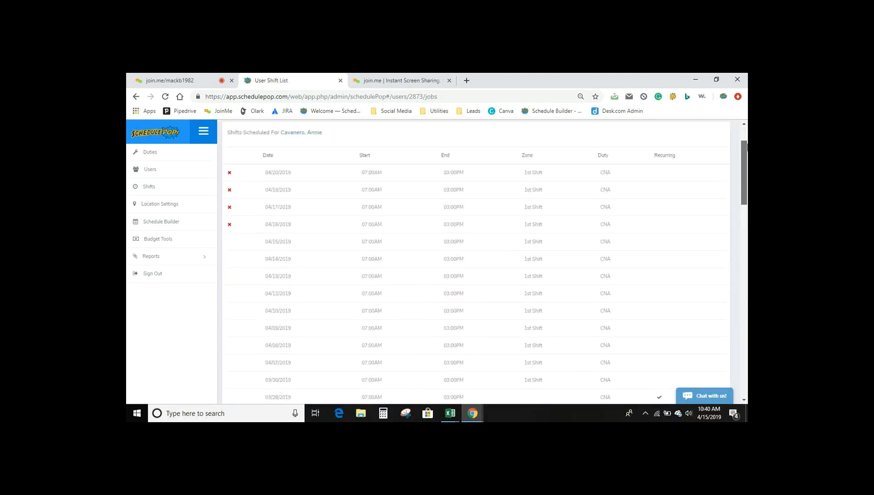
pyautogui.moveTo(746, 146); pyautogui.dragTo(746, 165)
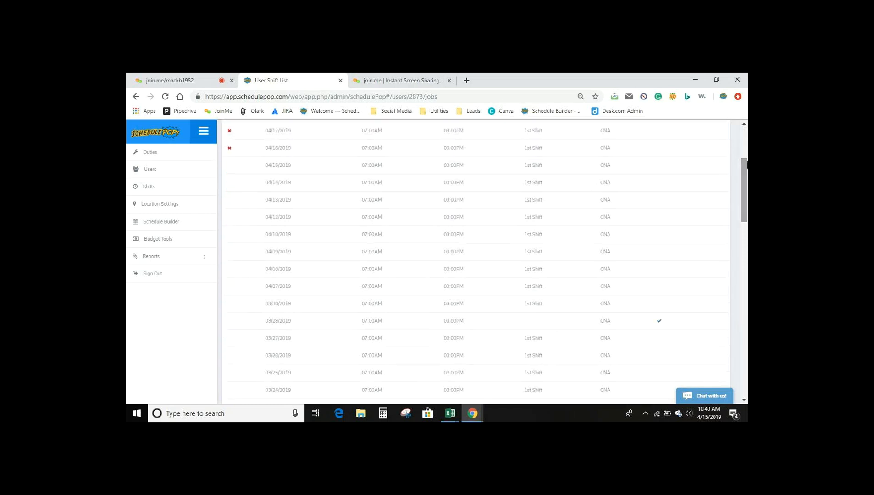
pyautogui.scroll(3, 740, 125)
pyautogui.scroll(1, 740, 124)
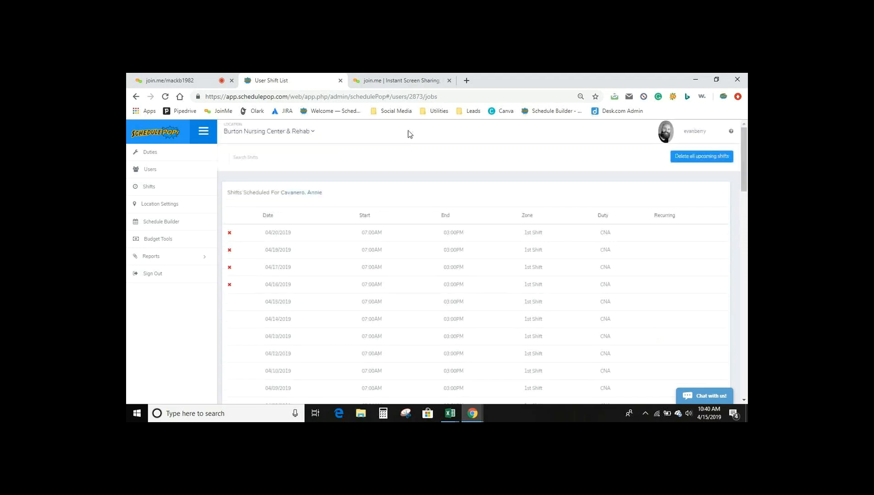
pyautogui.hotkey('alt', 'Left')
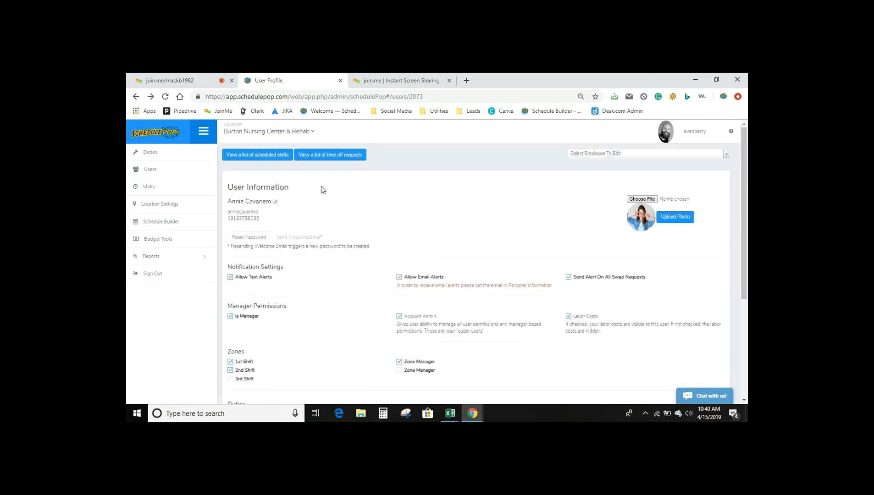
# - Examine the employee's time off requests, their creation dates and the status types available for filtering
pyautogui.click(338, 160)
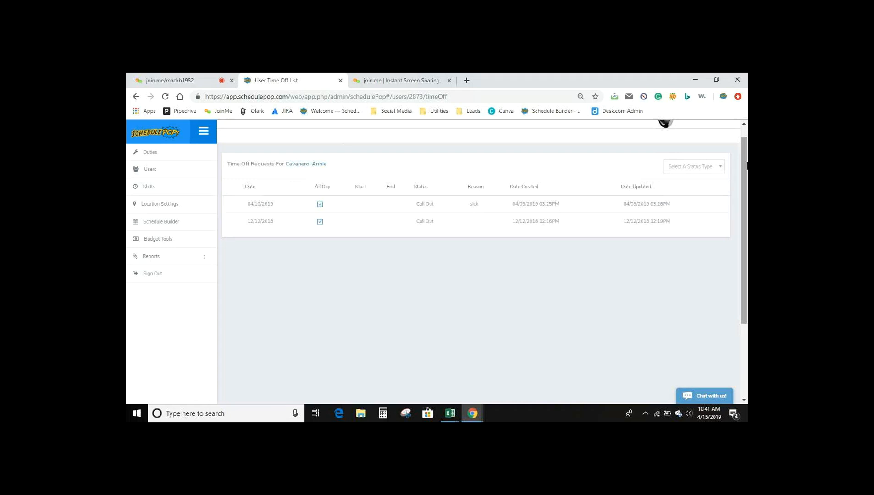
pyautogui.moveTo(747, 164); pyautogui.dragTo(747, 170)
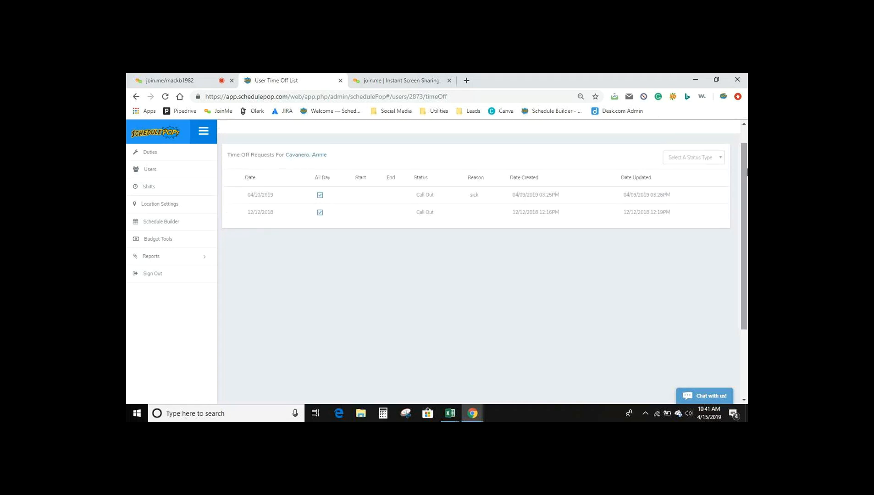
pyautogui.click(695, 161)
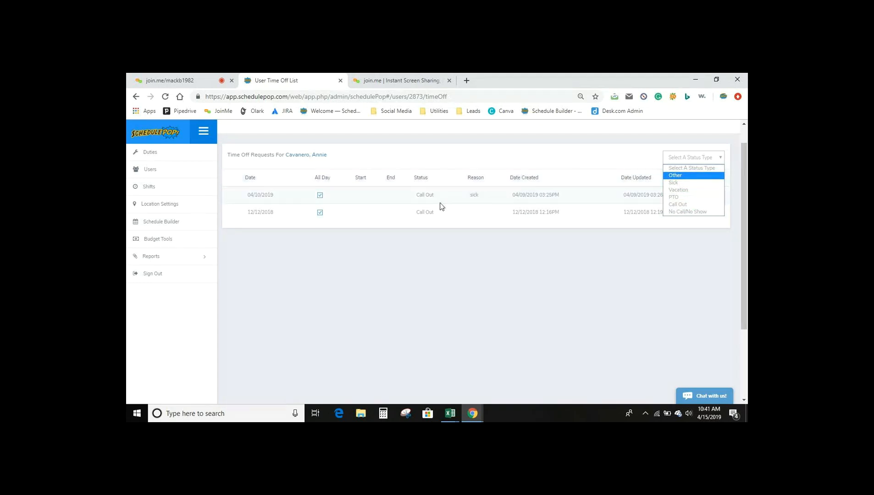
pyautogui.click(491, 168)
pyautogui.moveTo(555, 194); pyautogui.dragTo(511, 196)
pyautogui.click(502, 169)
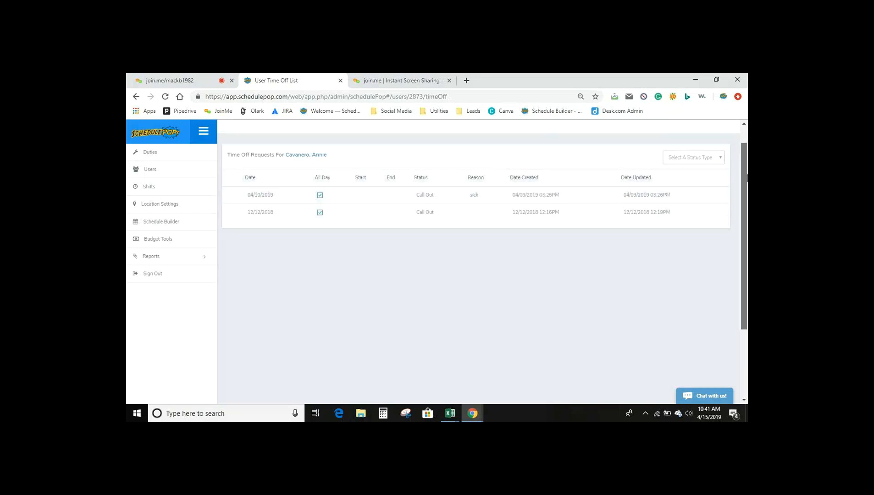
pyautogui.scroll(1, 742, 159)
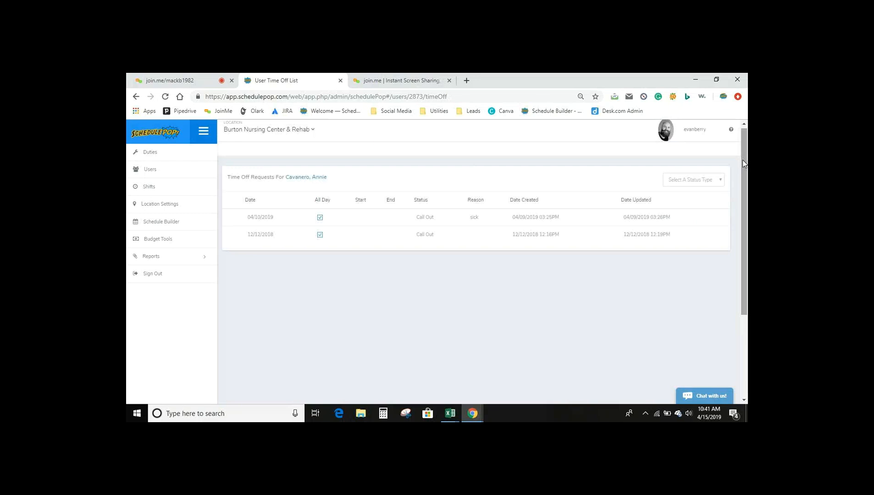
# - Examine the location settings and the available swap types, keeping Swaps Require Manager Approval selected
pyautogui.click(147, 207)
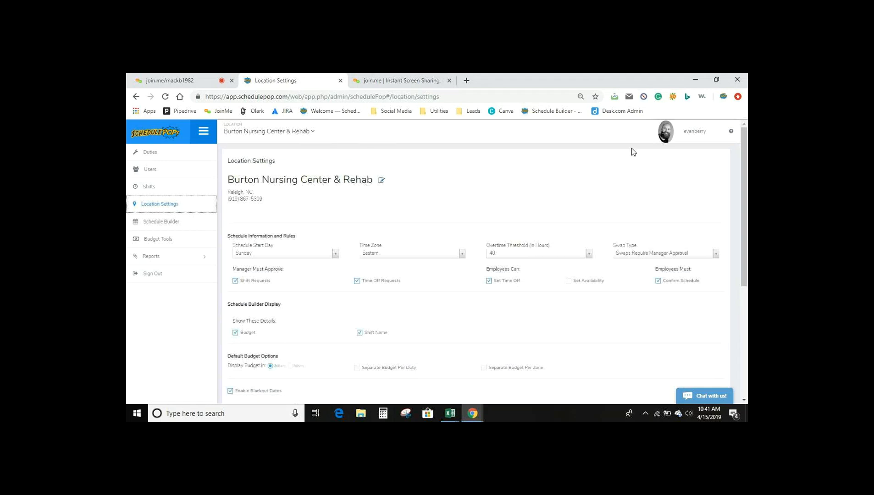
pyautogui.moveTo(746, 145); pyautogui.dragTo(747, 203)
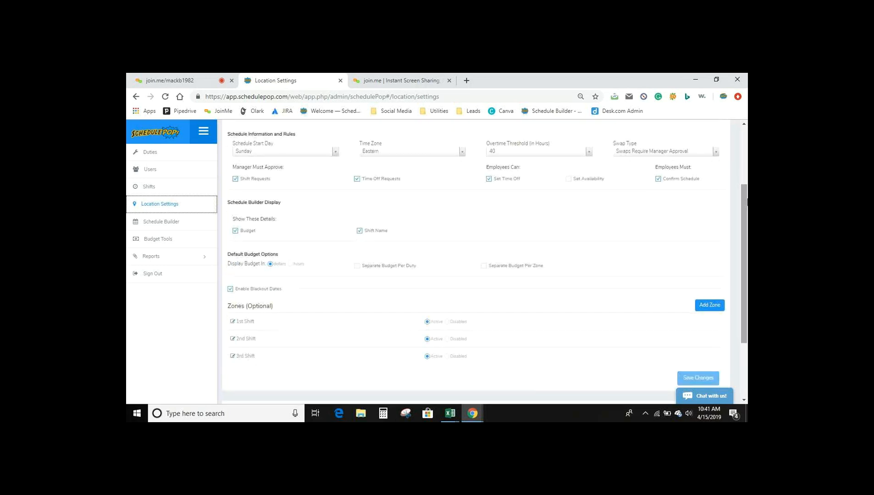
pyautogui.click(631, 154)
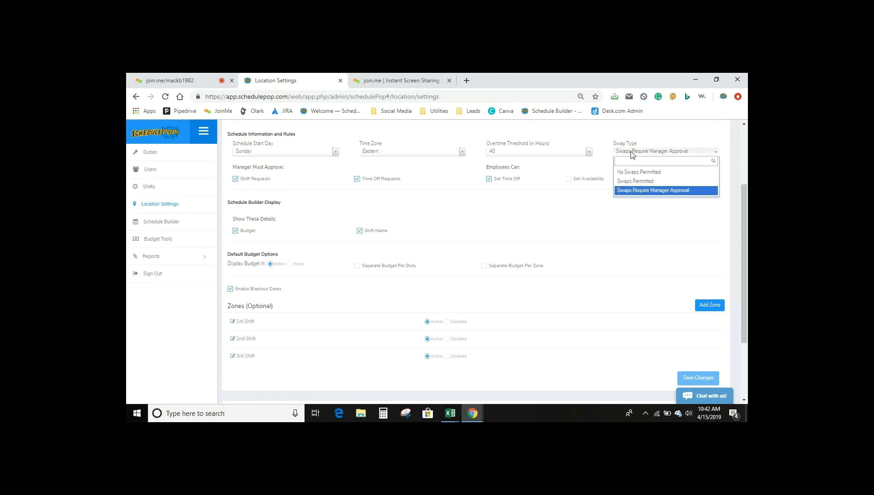
pyautogui.click(652, 190)
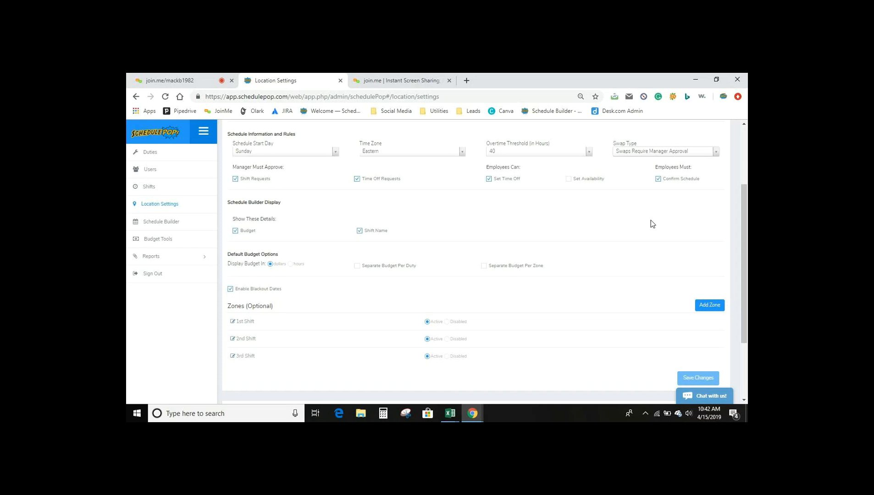
# - Turn off required manager approval for time off requests and look over the budget, blackout date and zone settings
pyautogui.moveTo(519, 166); pyautogui.dragTo(489, 167)
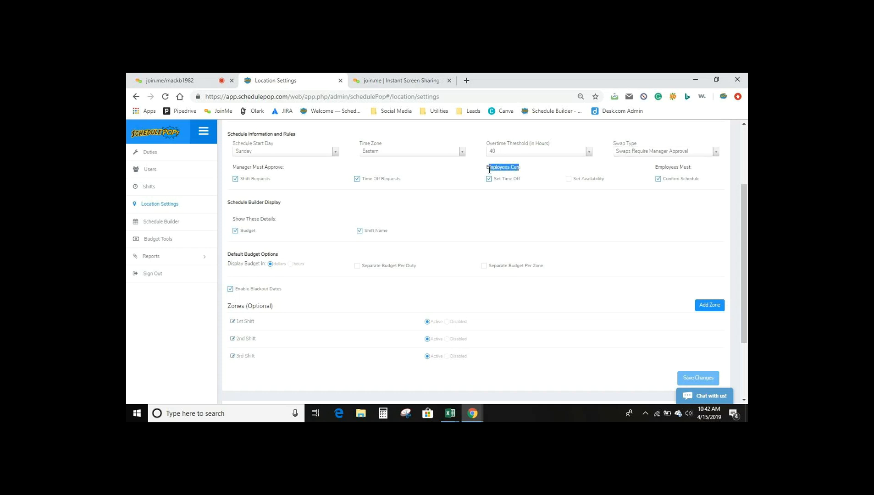
pyautogui.click(489, 198)
pyautogui.moveTo(250, 167); pyautogui.dragTo(277, 176)
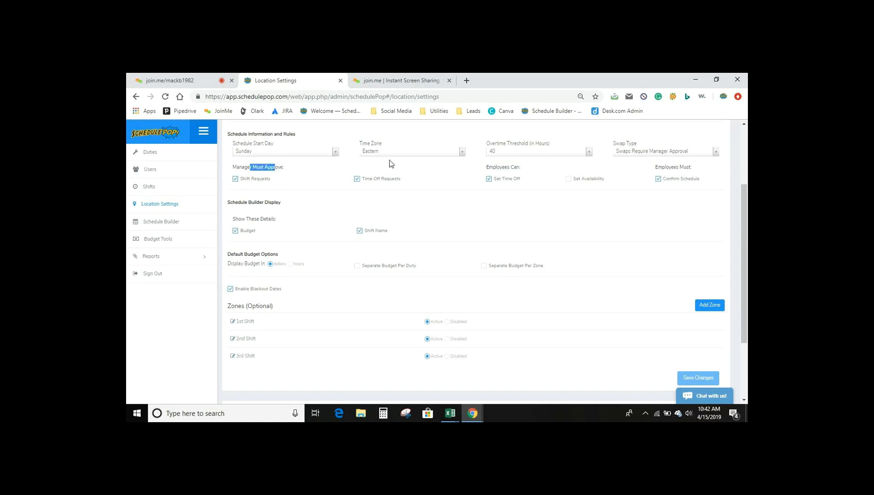
pyautogui.click(358, 181)
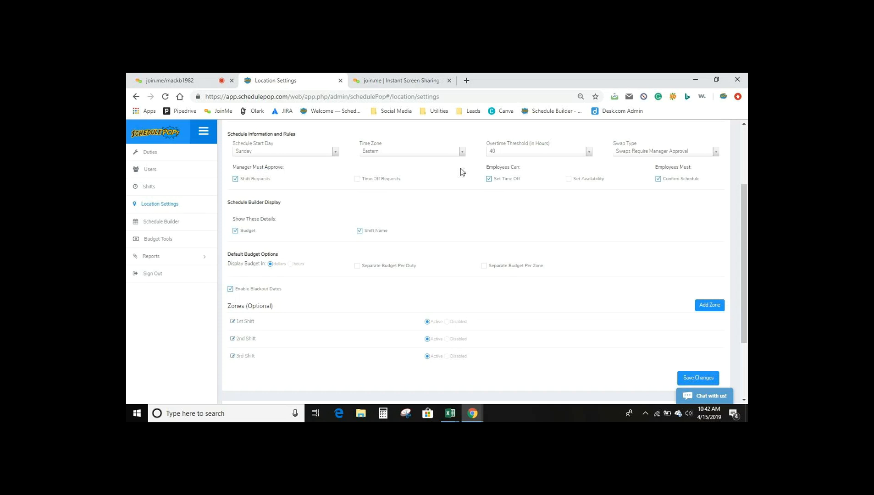
pyautogui.click(520, 168)
pyautogui.moveTo(746, 222); pyautogui.dragTo(747, 252)
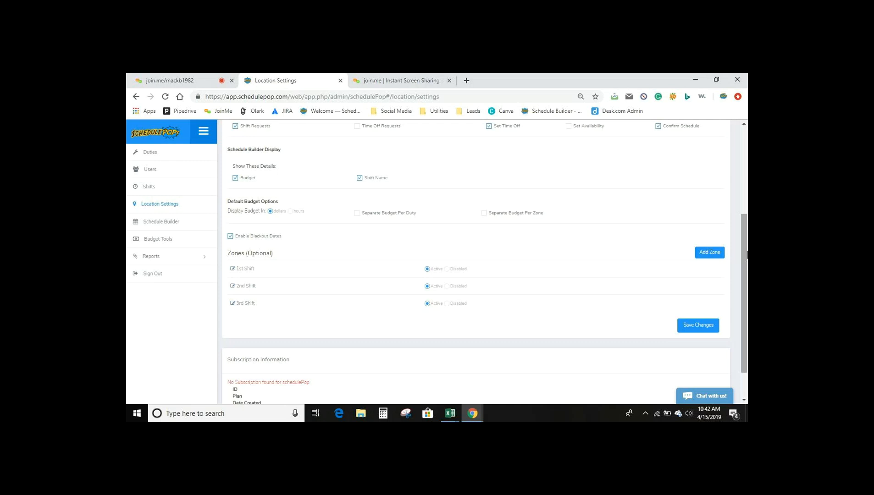
pyautogui.scroll(-1, 476, 261)
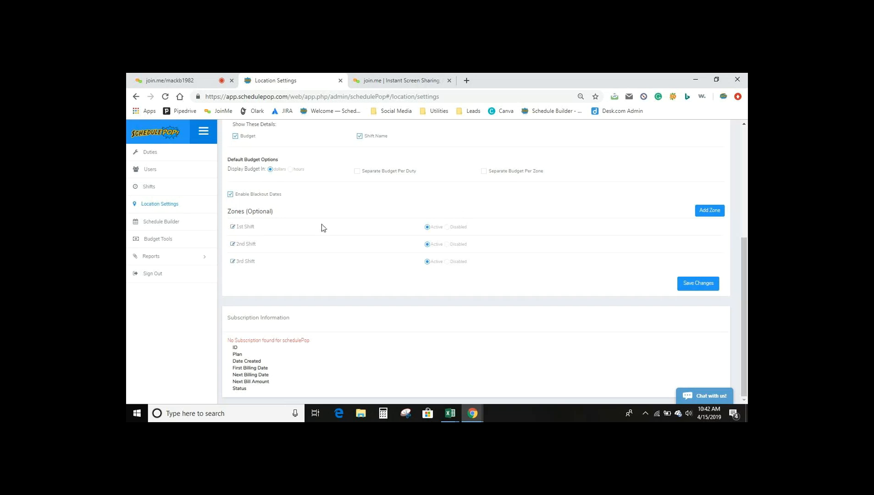
# - Open the Schedule Builder and look over the staff shifts for the week of 4/14/19 - 4/20/19
pyautogui.click(162, 218)
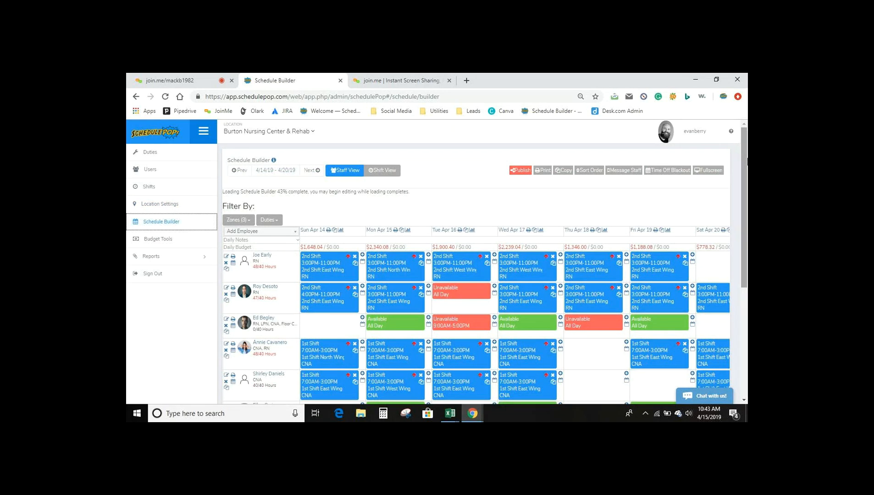
pyautogui.scroll(-1, 746, 173)
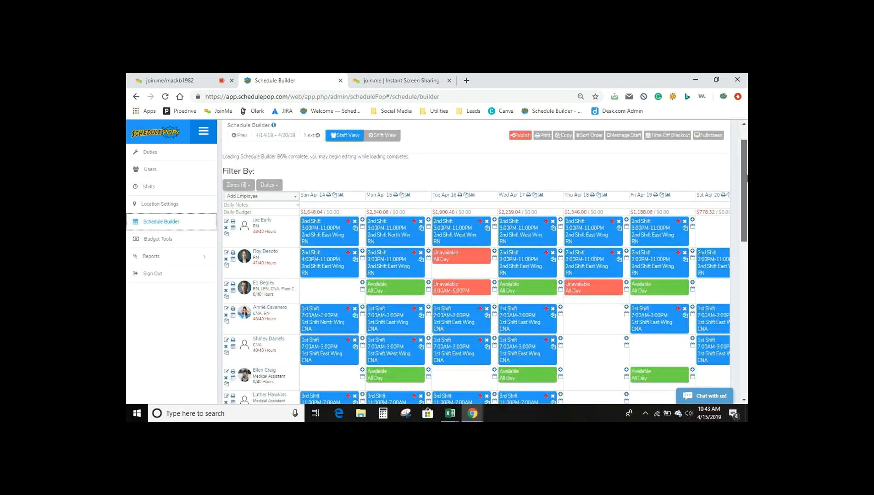
pyautogui.scroll(-1, 746, 178)
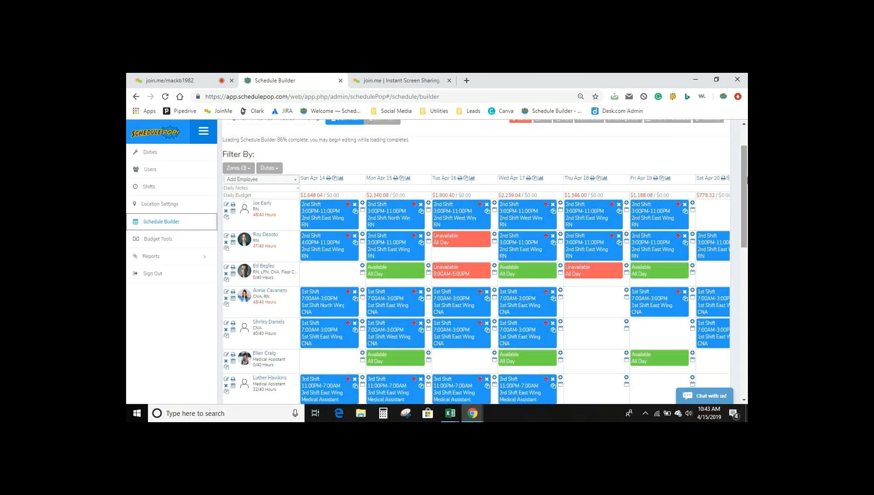
pyautogui.scroll(2, 744, 158)
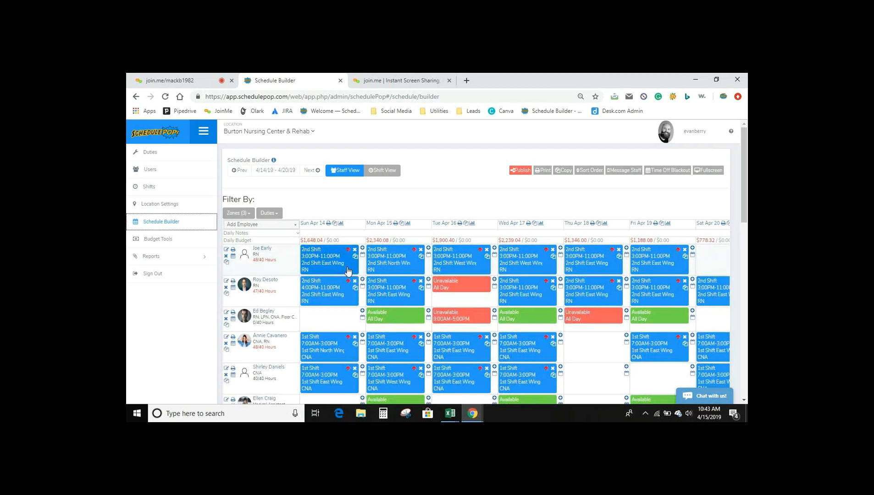
# - Draft a new shift on Sunday, April 14 for the unscheduled RN/LPN/CNA employee, starting at 11:00 AM with LPN duty, and close it without adding
pyautogui.click(362, 312)
pyautogui.click(448, 164)
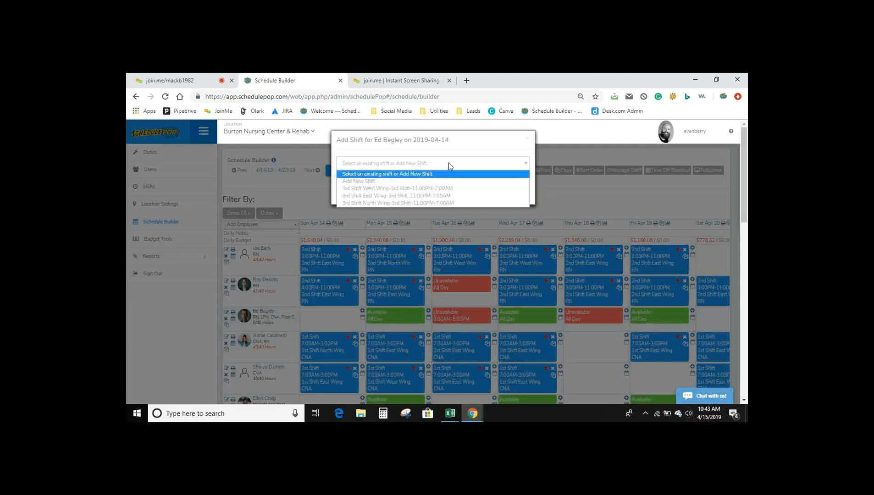
pyautogui.click(436, 182)
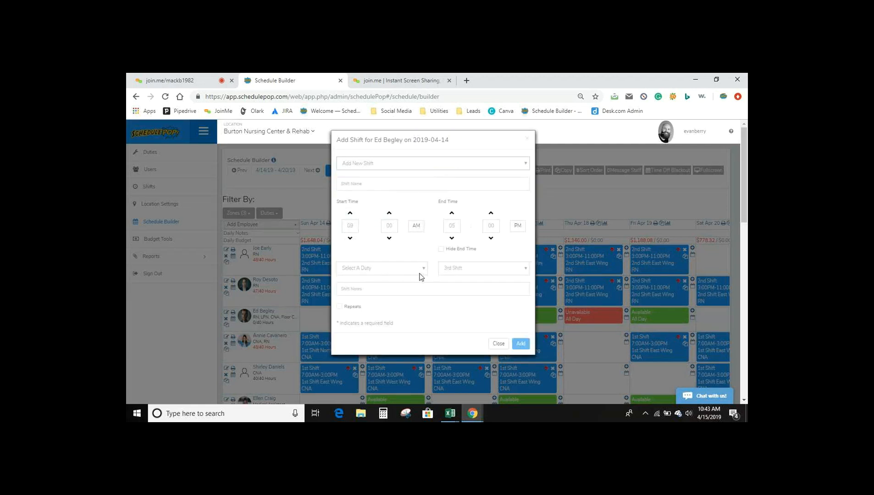
pyautogui.click(350, 213)
pyautogui.click(350, 213)
pyautogui.click(412, 273)
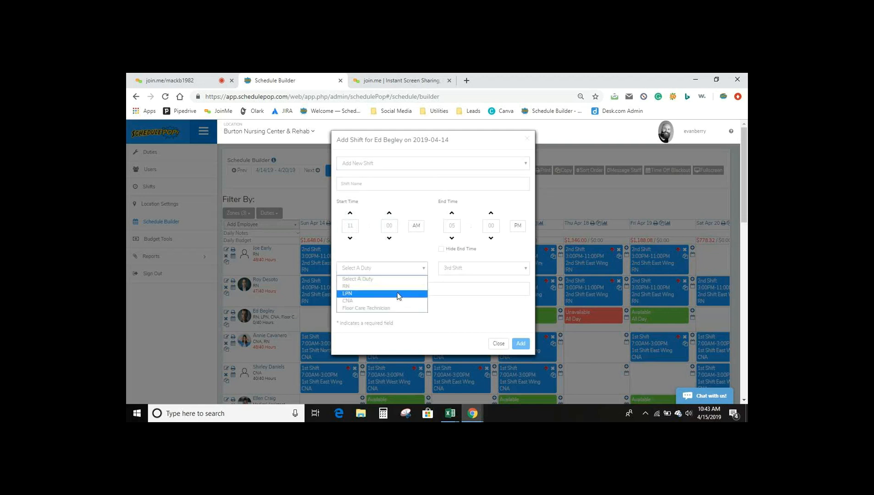
pyautogui.click(395, 293)
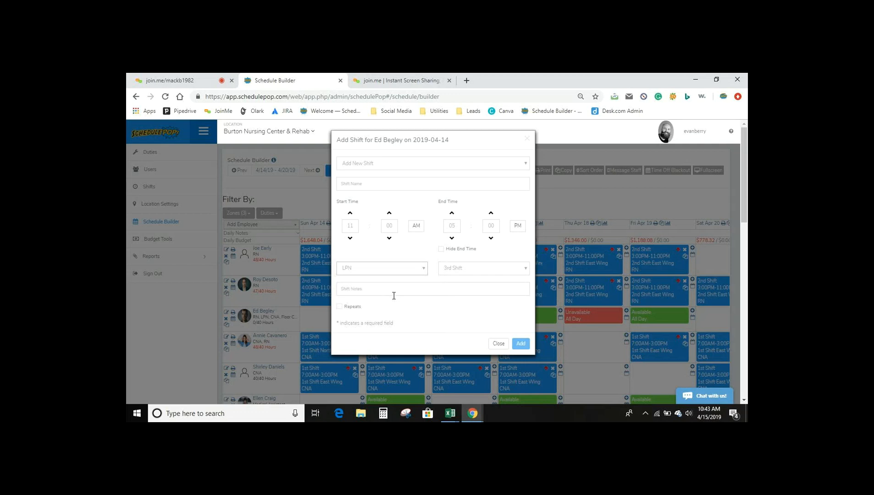
pyautogui.click(450, 271)
pyautogui.click(450, 272)
pyautogui.click(498, 343)
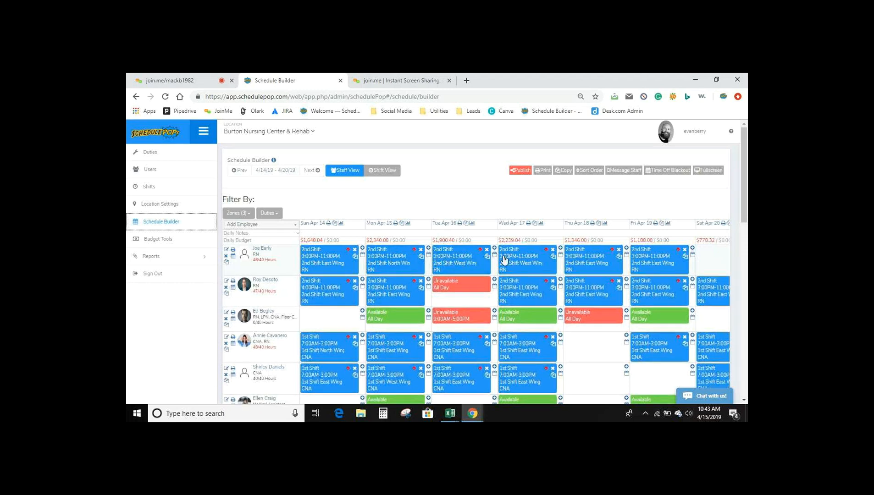
pyautogui.scroll(-2, 505, 260)
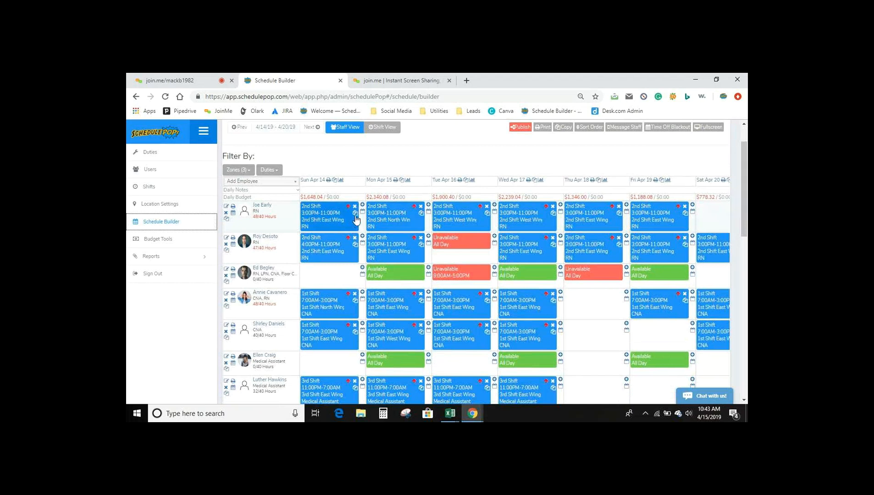
pyautogui.click(355, 215)
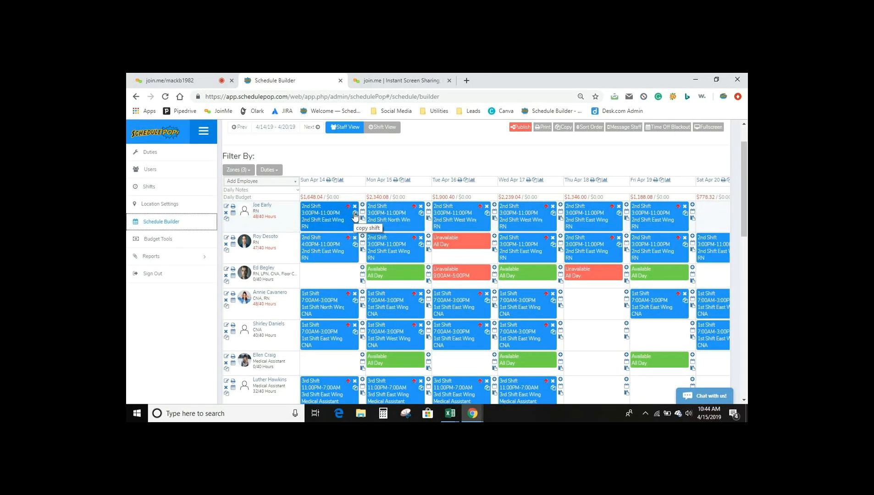
pyautogui.click(356, 215)
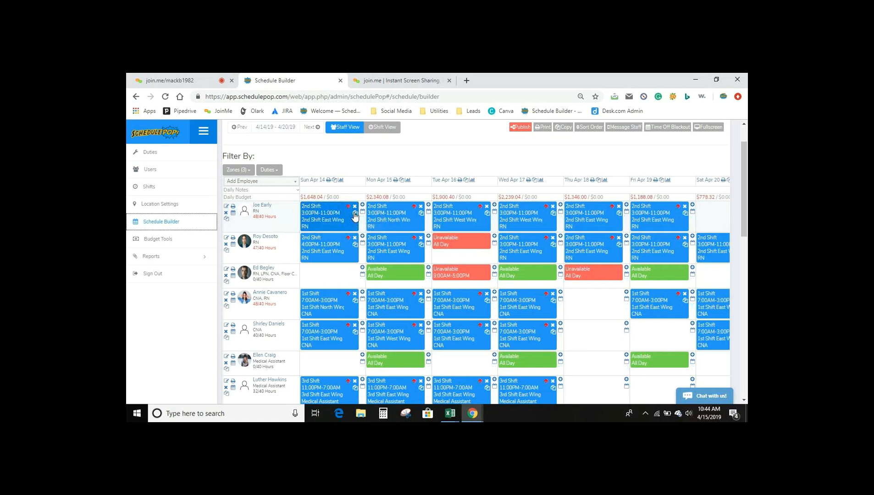
pyautogui.click(355, 215)
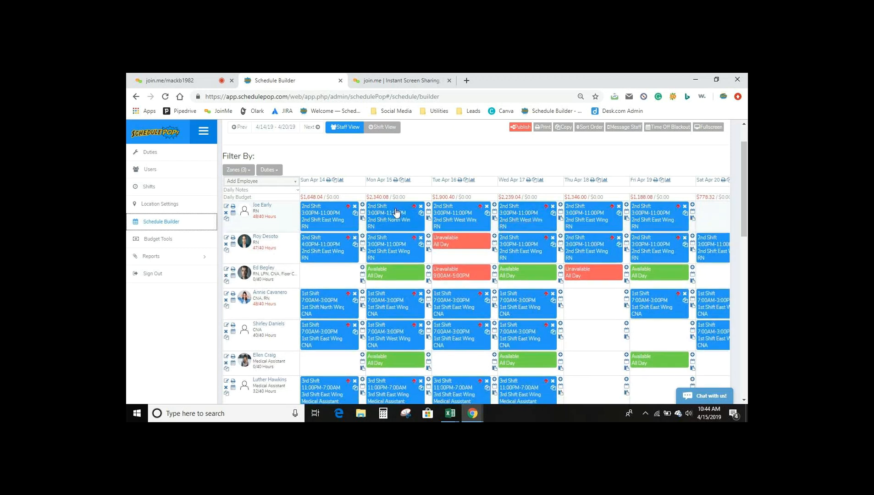
# - Copy the CNA/RN employee's Sunday shift to Thursday, April 18 for both 1st Shift CNAs, and delete the CNA/RN employee's Tuesday and Wednesday shifts
pyautogui.click(356, 301)
pyautogui.click(626, 338)
pyautogui.click(626, 307)
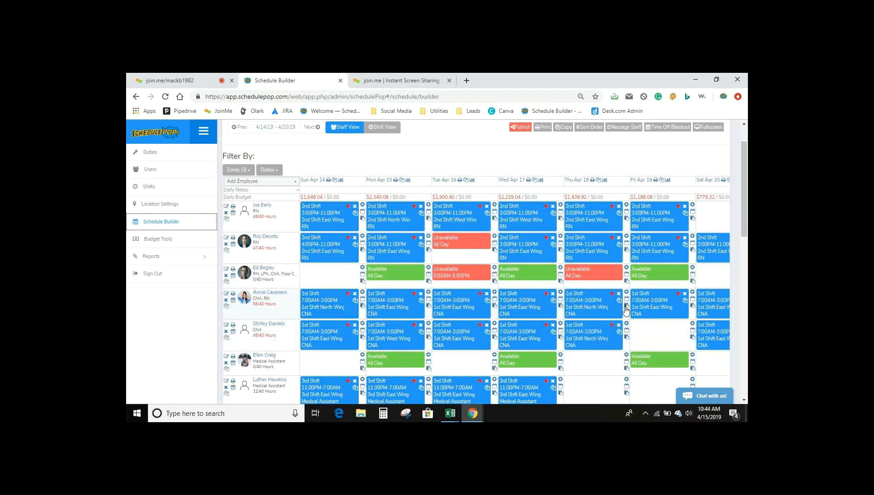
pyautogui.click(552, 294)
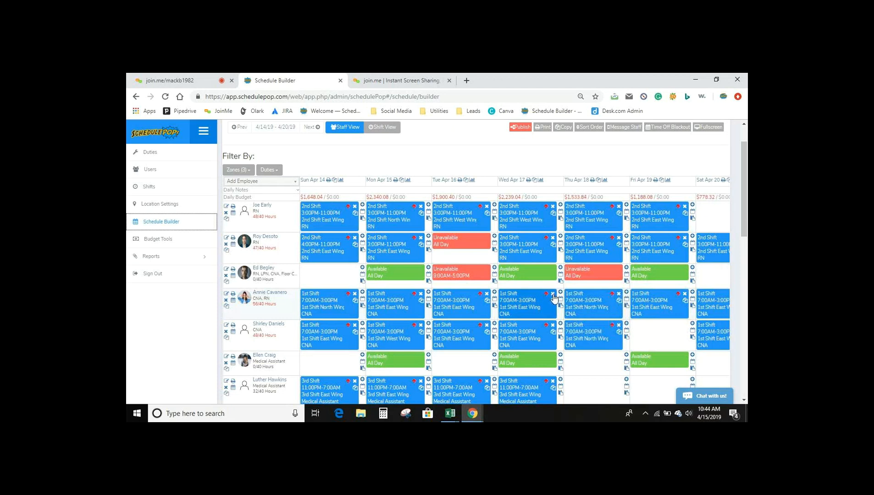
pyautogui.click(487, 295)
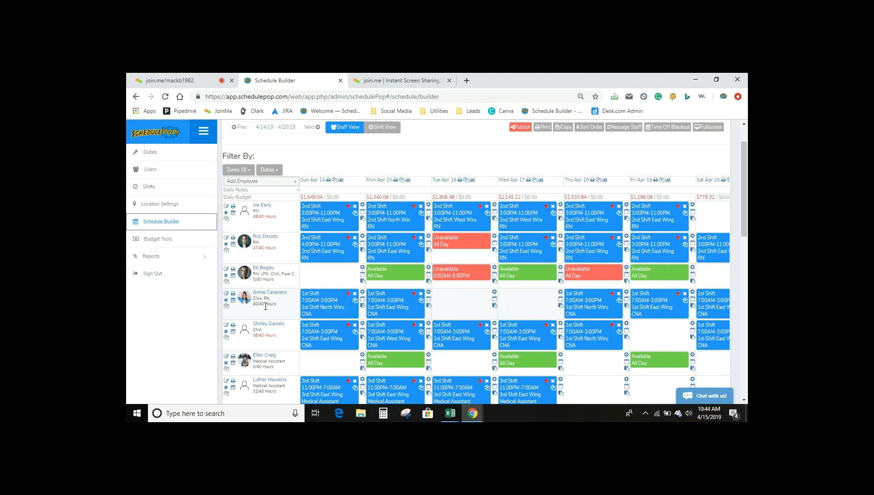
# - Change the remaining 1st Shift CNA's Tuesday, April 16 East Wing shift to 10:00 AM-2:00 PM
pyautogui.click(454, 330)
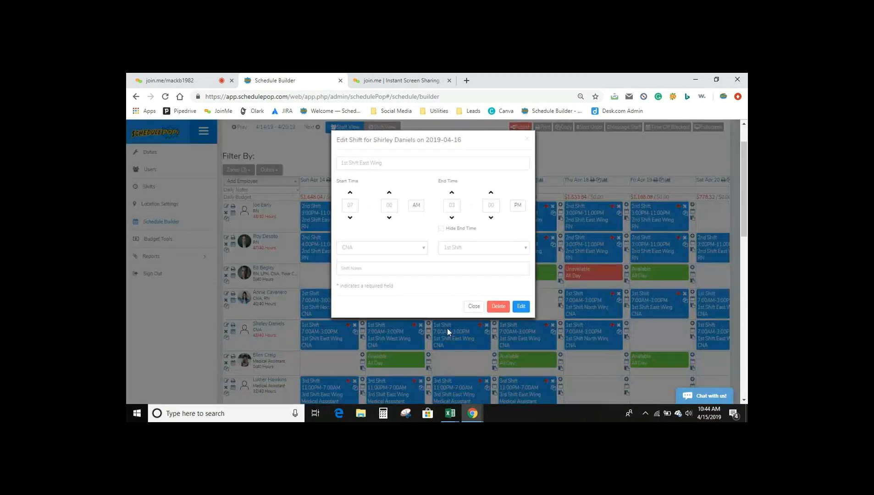
pyautogui.click(349, 193)
pyautogui.click(351, 194)
pyautogui.click(350, 194)
pyautogui.click(451, 219)
pyautogui.click(520, 306)
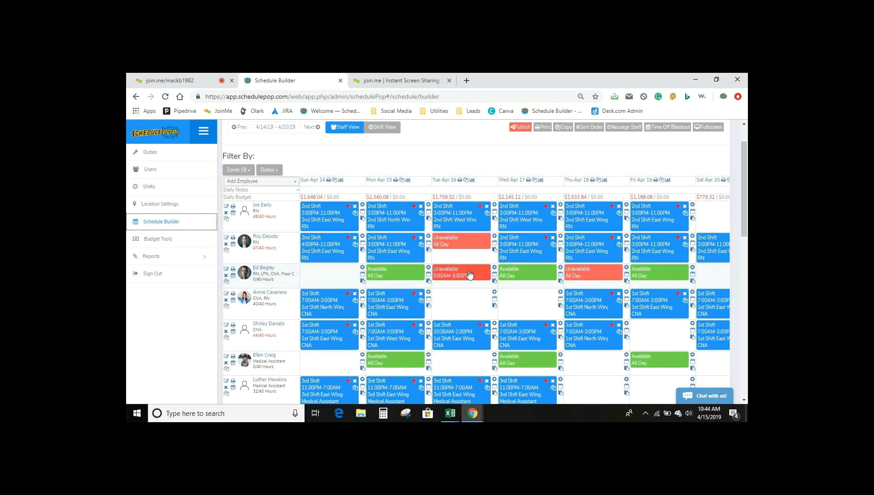
# - Open a new shift form for the multi-duty employee on Wednesday, April 17 and dismiss it
pyautogui.click(494, 268)
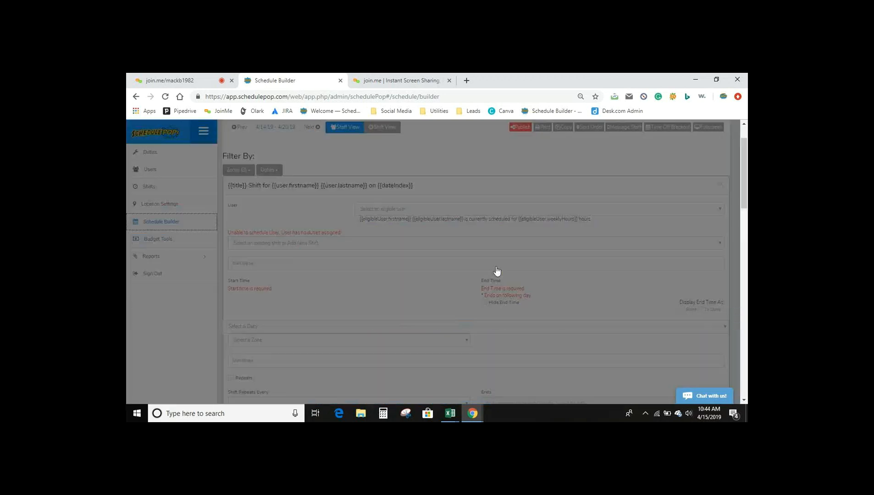
pyautogui.click(498, 196)
# - Copy the whole schedule to the week containing April 22, merging existing shifts for all three zones, and review the copied week
pyautogui.moveTo(747, 158)
pyautogui.mouseDown()
pyautogui.moveTo(747, 197)
pyautogui.moveTo(738, 151)
pyautogui.mouseUp()
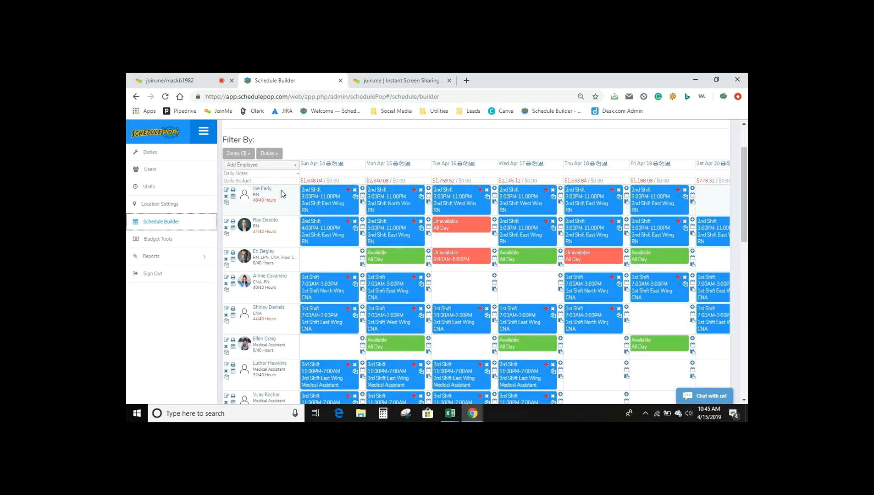
pyautogui.moveTo(743, 203); pyautogui.dragTo(742, 188)
pyautogui.click(563, 164)
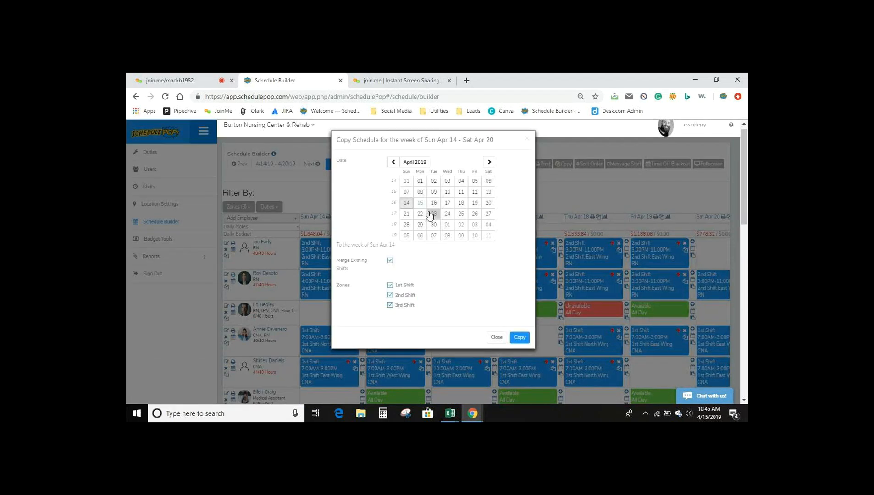
pyautogui.click(419, 215)
pyautogui.click(518, 337)
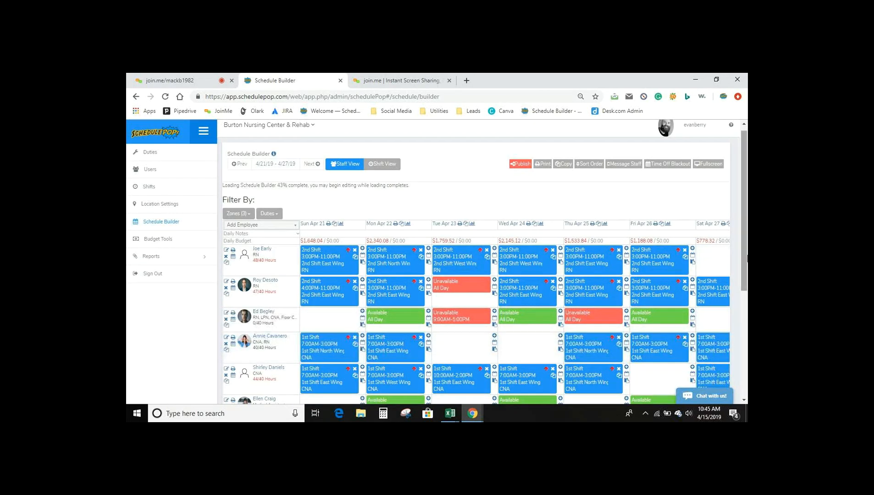
pyautogui.scroll(-5, 747, 258)
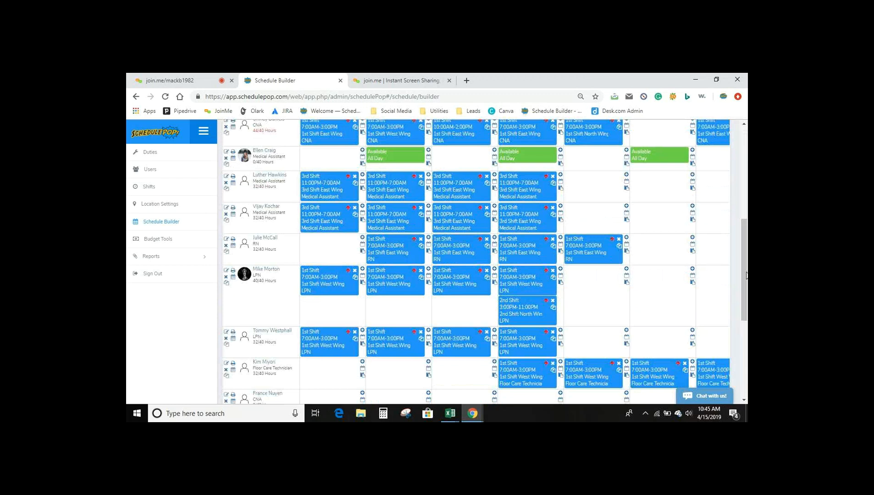
pyautogui.scroll(5, 424, 180)
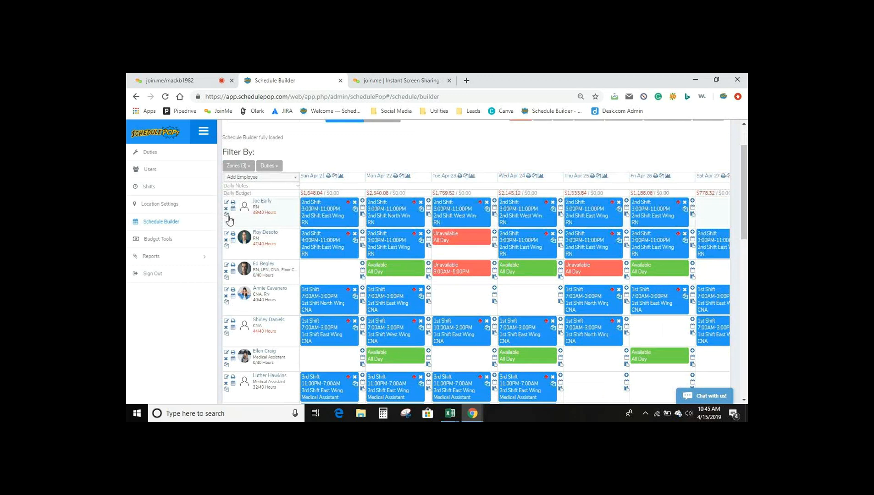
pyautogui.scroll(-1, 230, 220)
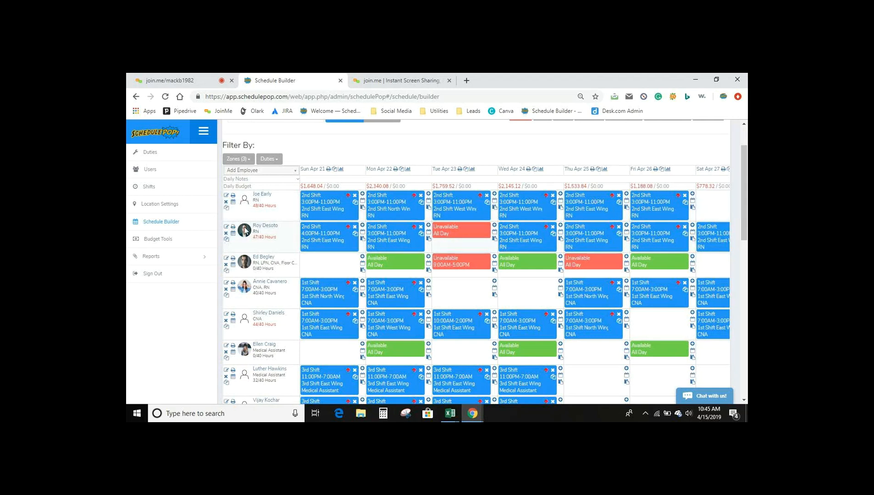
pyautogui.scroll(2, 745, 179)
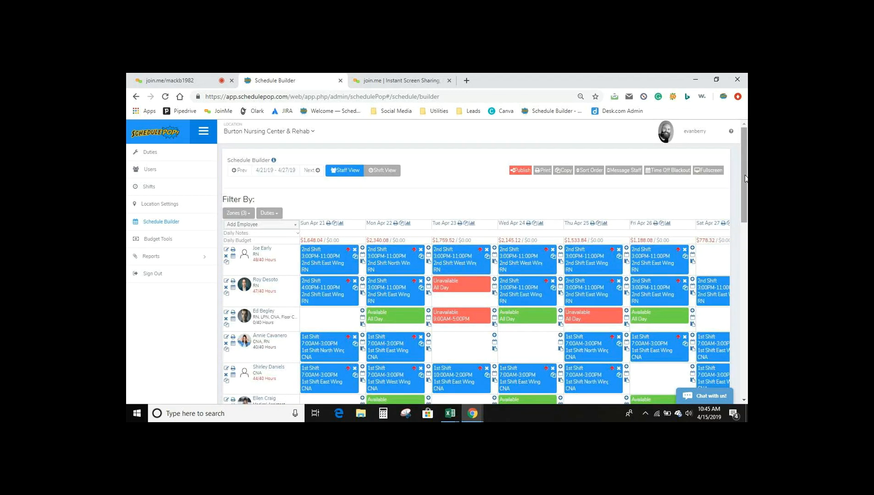
# - Filter the April 21–27 schedule to show only the 1st Shift zone, and review the filtered week
pyautogui.click(247, 213)
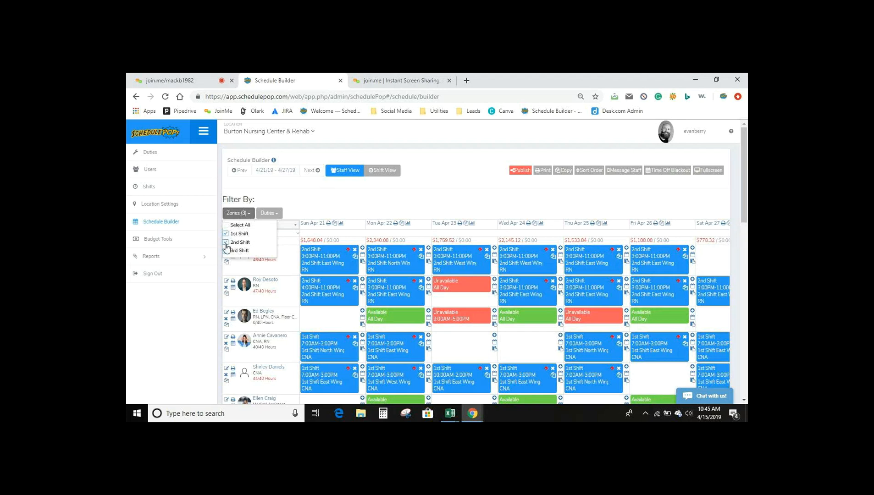
pyautogui.click(263, 213)
pyautogui.click(245, 215)
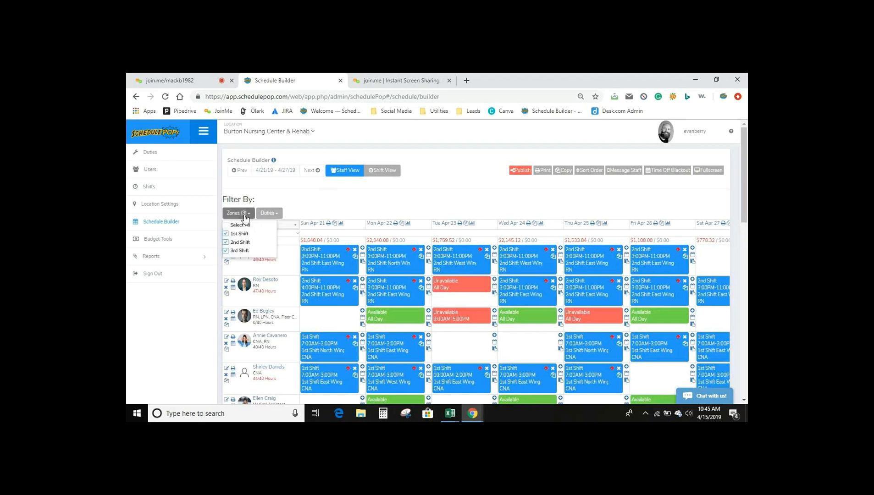
pyautogui.click(226, 242)
pyautogui.click(226, 251)
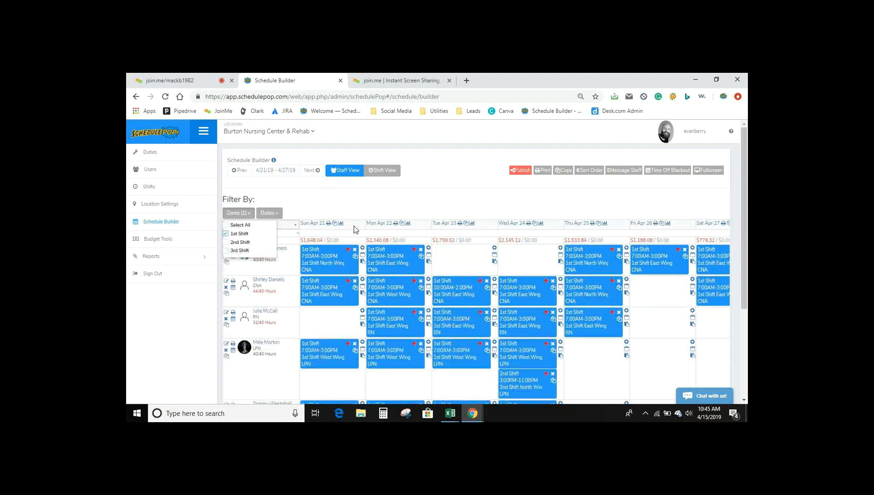
pyautogui.click(394, 205)
pyautogui.moveTo(745, 170); pyautogui.dragTo(747, 207)
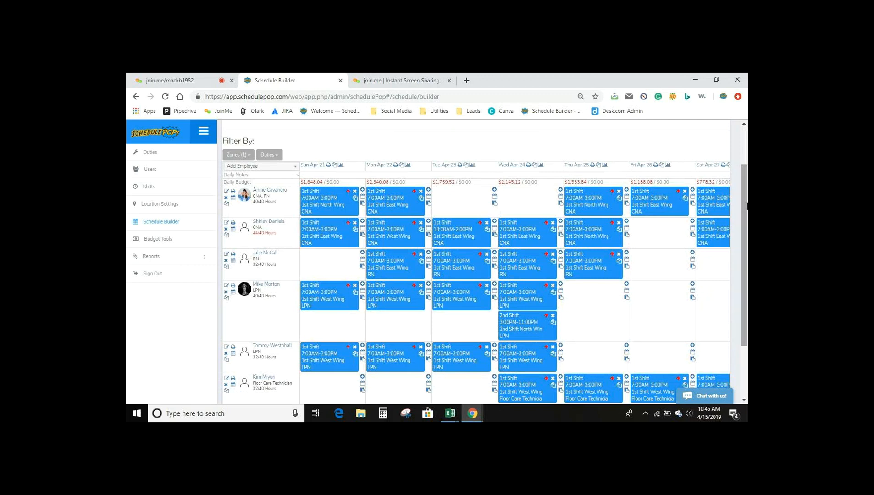
pyautogui.moveTo(745, 203); pyautogui.dragTo(741, 176)
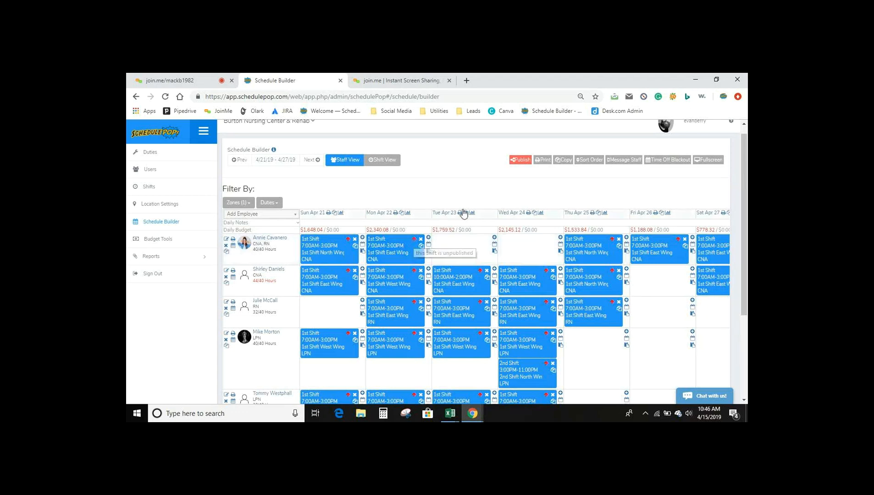
# - Publish the April 21–27 schedule for all three zones, notifying all employees on the schedule
pyautogui.click(520, 161)
pyautogui.rightClick(453, 185)
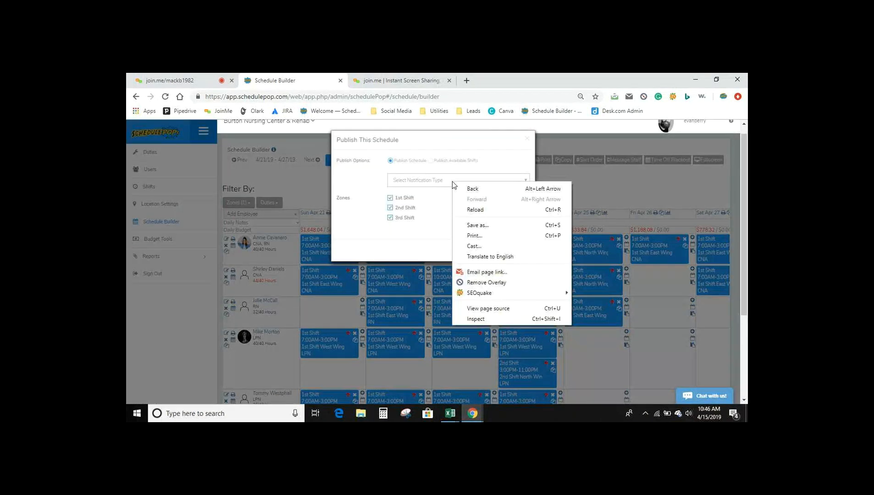
pyautogui.click(453, 183)
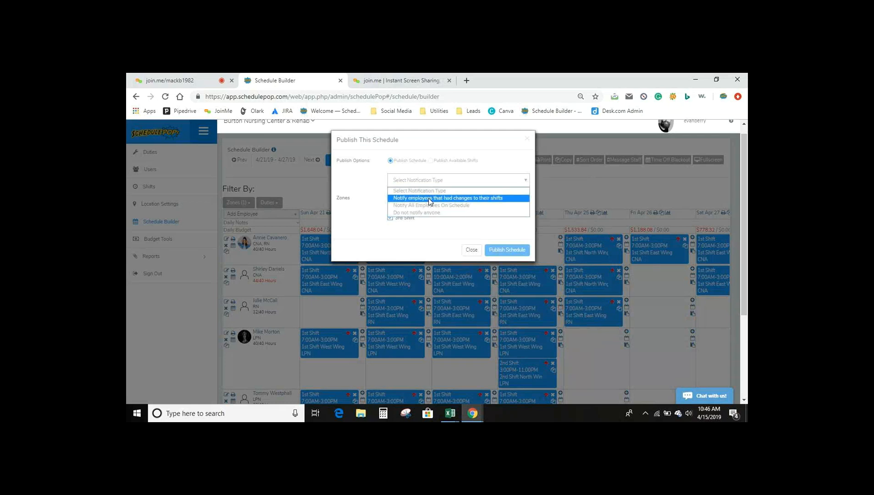
pyautogui.click(430, 199)
pyautogui.click(424, 184)
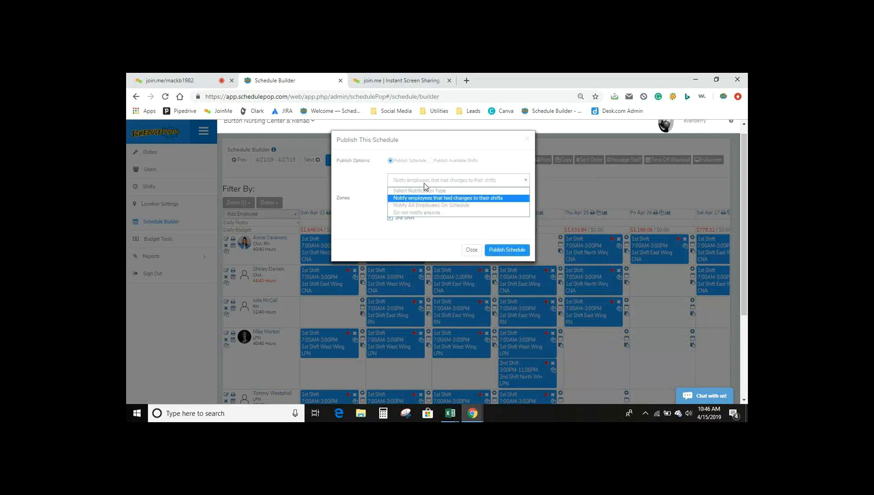
pyautogui.click(425, 205)
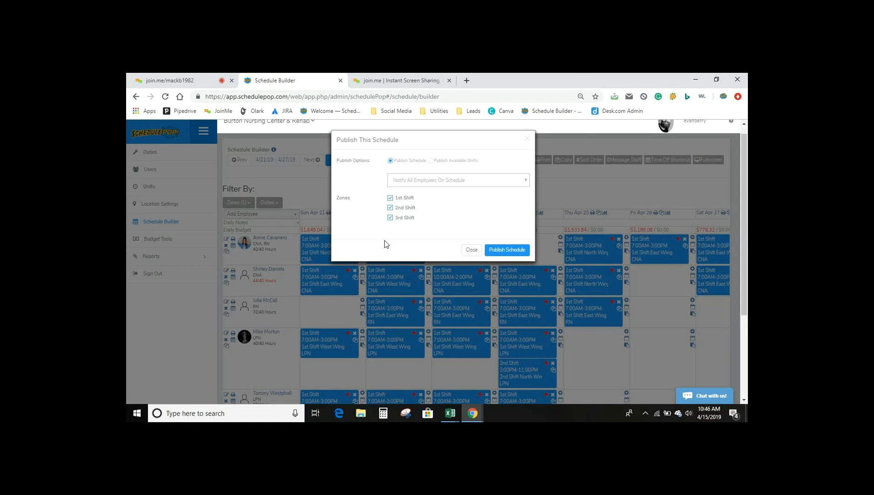
pyautogui.click(504, 251)
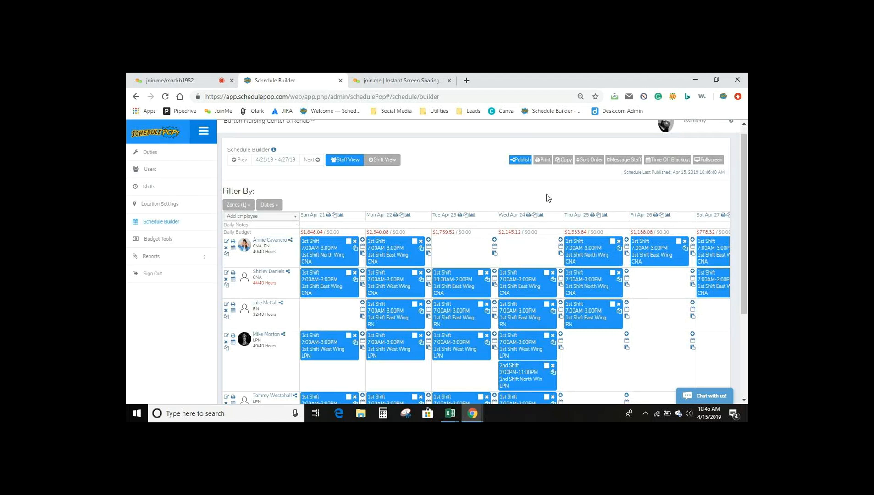
# - Examine the printable options for the schedule, including zones, duties, format and orientation, and close them without printing
pyautogui.click(545, 162)
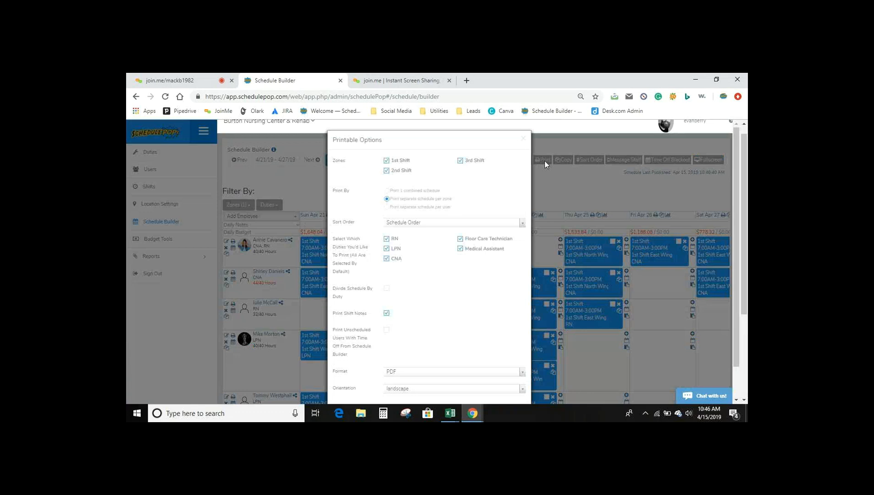
pyautogui.scroll(-1, 499, 184)
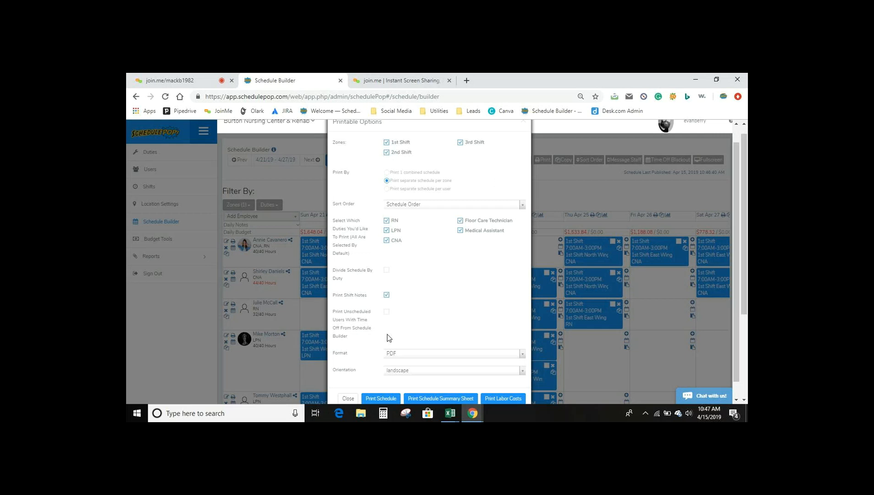
pyautogui.click(349, 400)
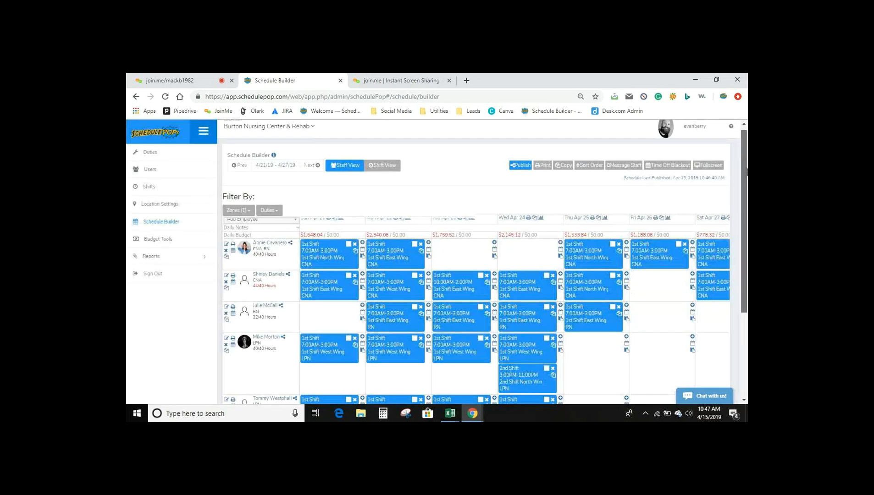
# - Draft a staff message to the RN duty with the subject "Meeting today at 2pm", and close it without sending
pyautogui.click(634, 168)
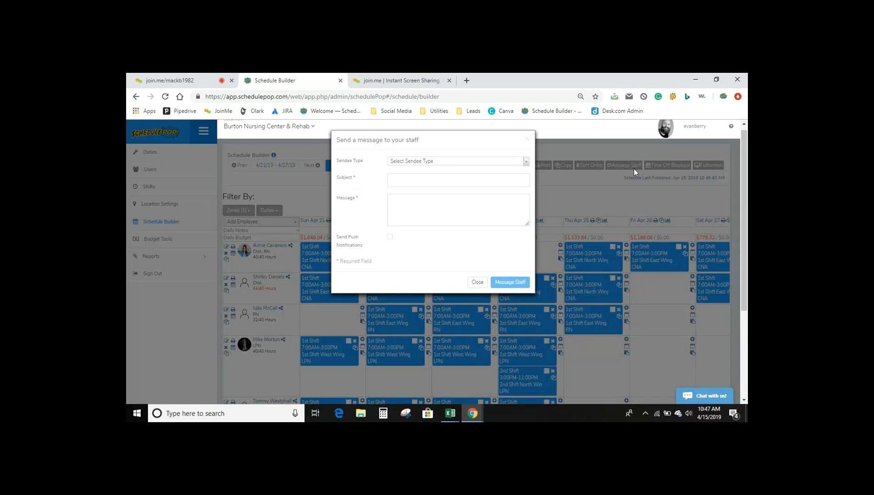
pyautogui.click(457, 161)
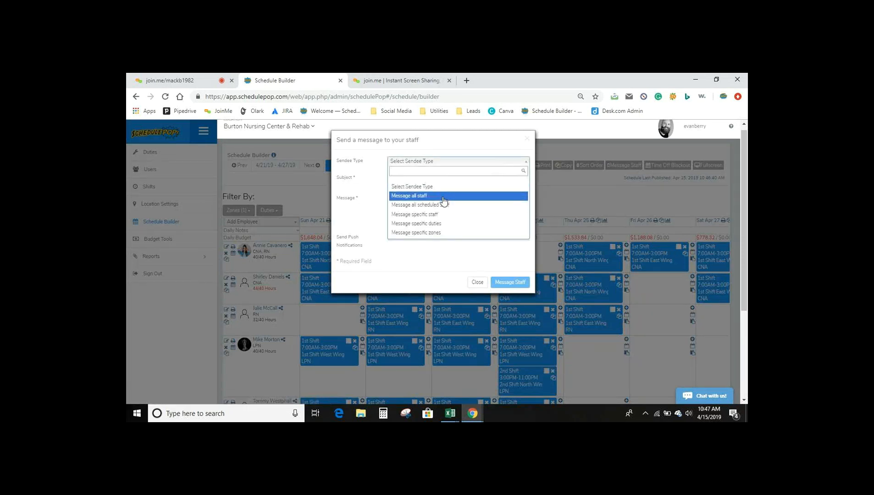
pyautogui.click(439, 226)
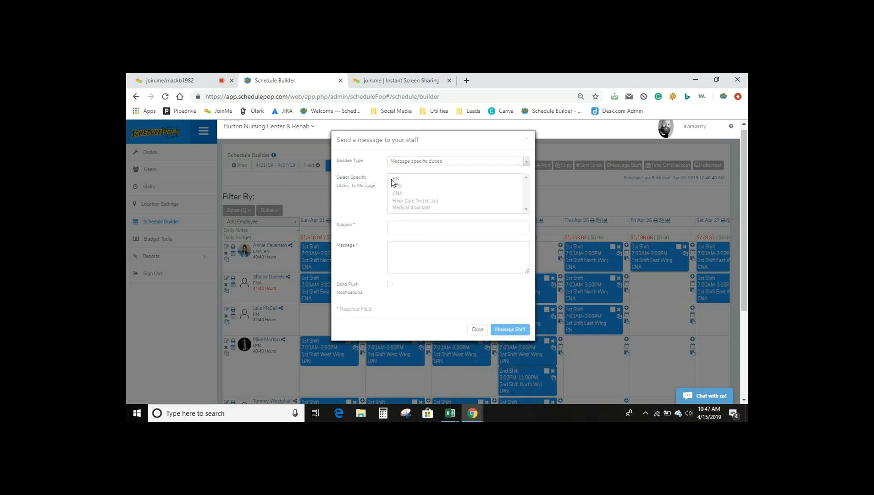
pyautogui.click(392, 179)
pyautogui.click(407, 233)
pyautogui.write('Meeting today at 2pm')
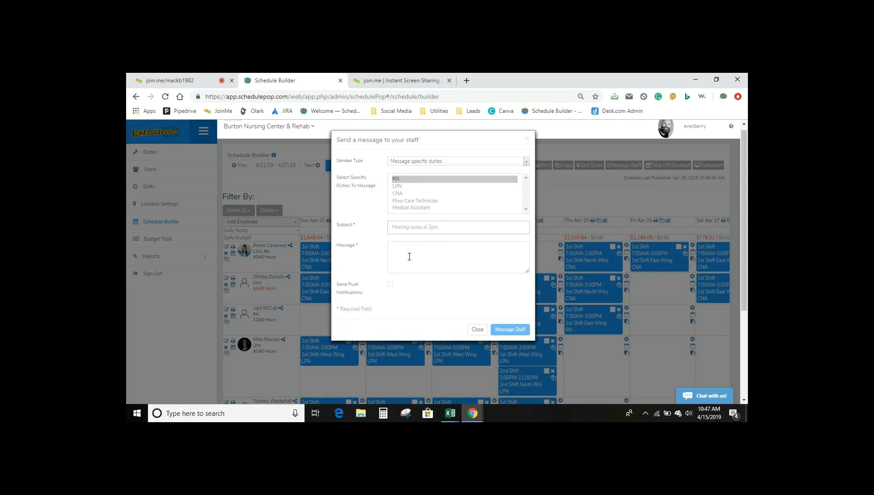
pyautogui.click(440, 270)
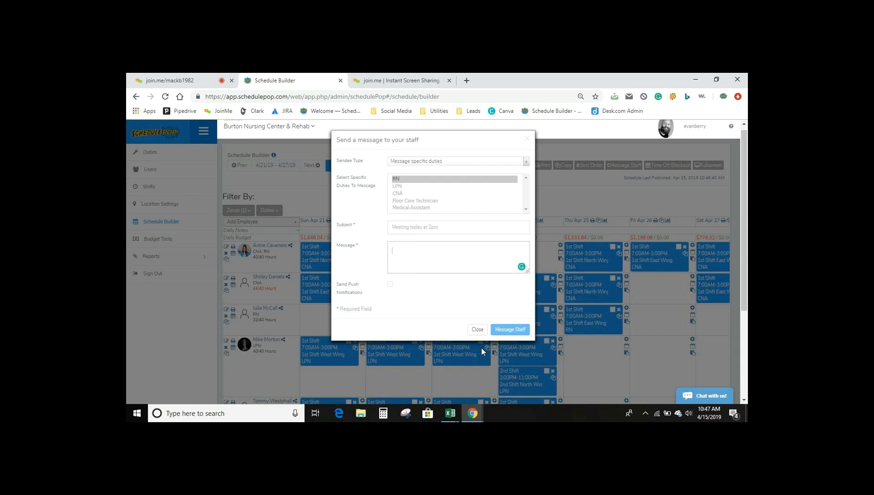
pyautogui.click(477, 329)
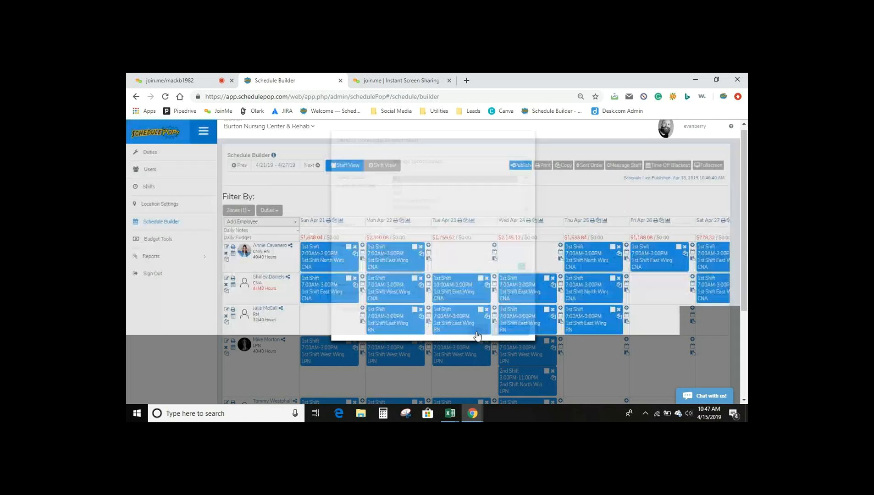
# - Mark July 3 through July 6, 2019 as time off blackout dates for the location
pyautogui.scroll(1, 476, 336)
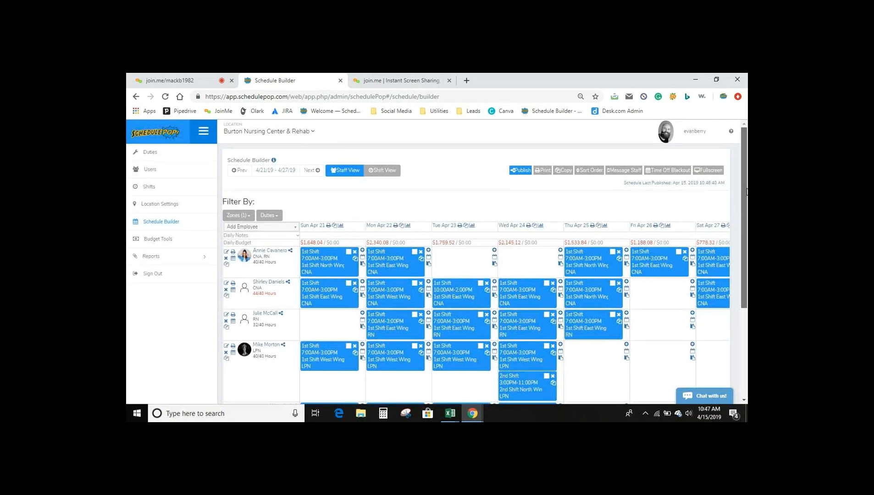
pyautogui.click(675, 175)
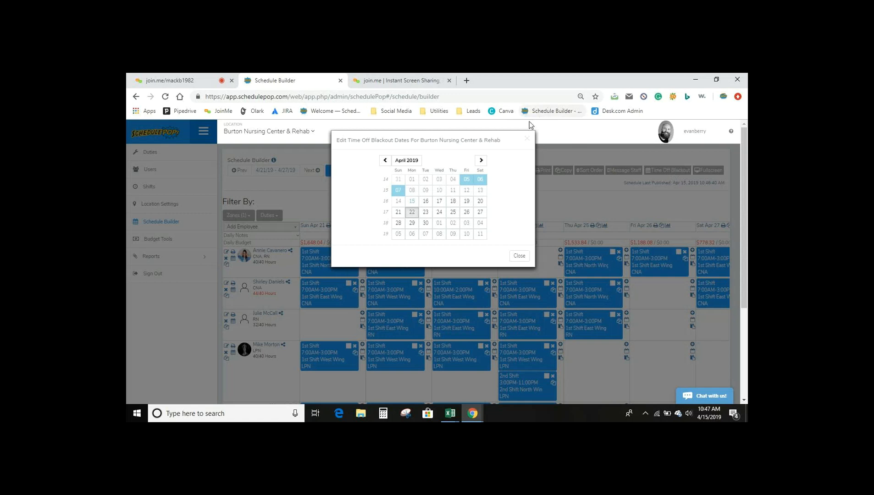
pyautogui.click(482, 160)
pyautogui.click(481, 160)
pyautogui.click(481, 160)
pyautogui.click(452, 179)
pyautogui.click(466, 181)
pyautogui.click(438, 180)
pyautogui.click(481, 181)
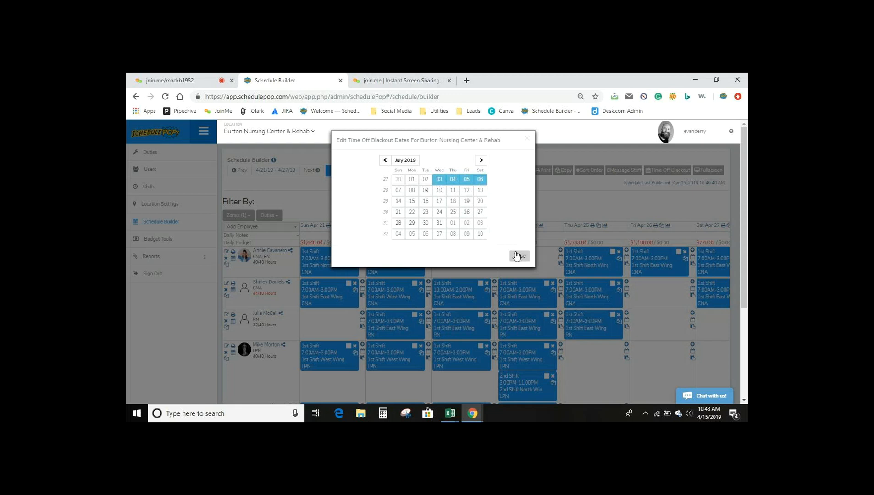
pyautogui.click(517, 255)
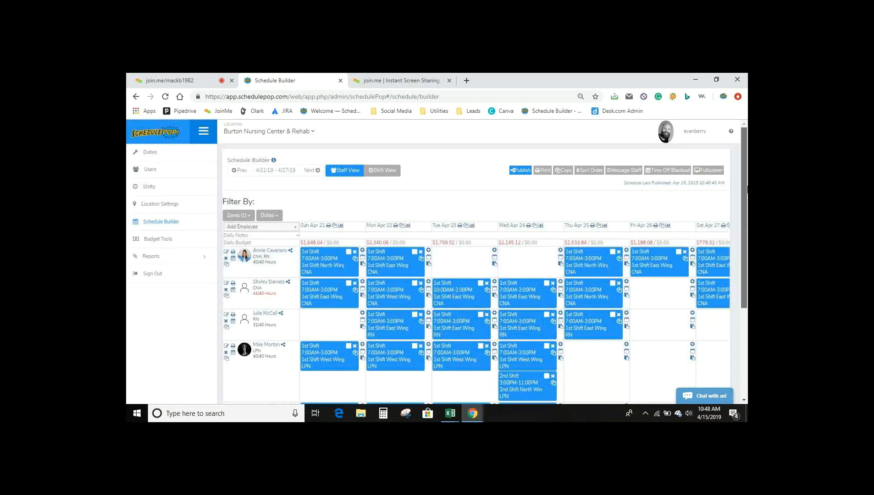
# - Switch the schedule to Shift View and inspect the details of the 7:00 AM–3:00 PM East Wing shift on Tuesday, April 23
pyautogui.scroll(-1, 377, 182)
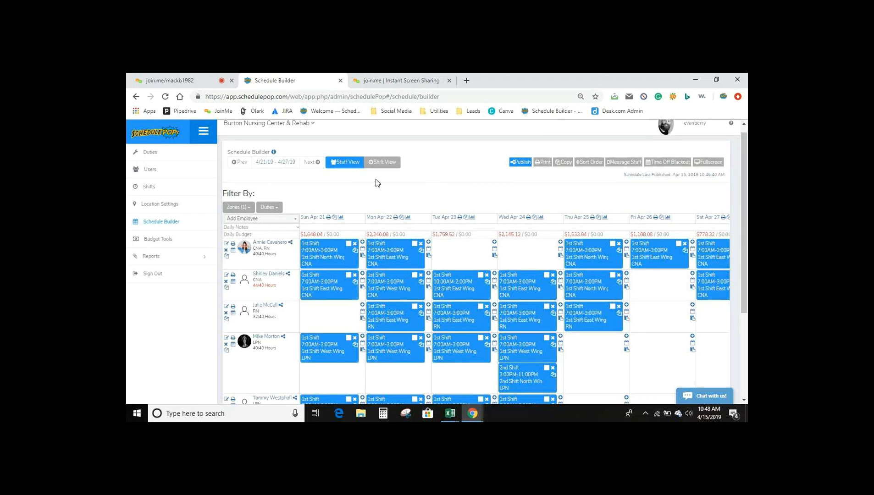
pyautogui.click(380, 162)
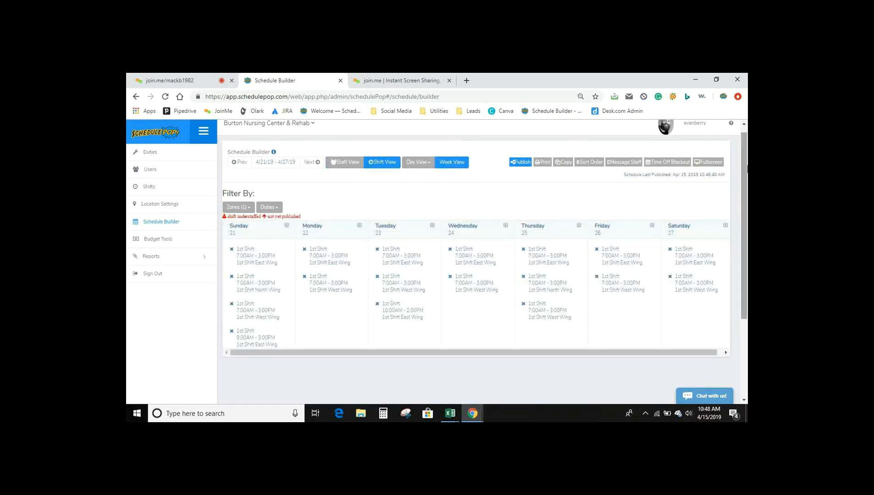
pyautogui.moveTo(746, 168); pyautogui.dragTo(746, 176)
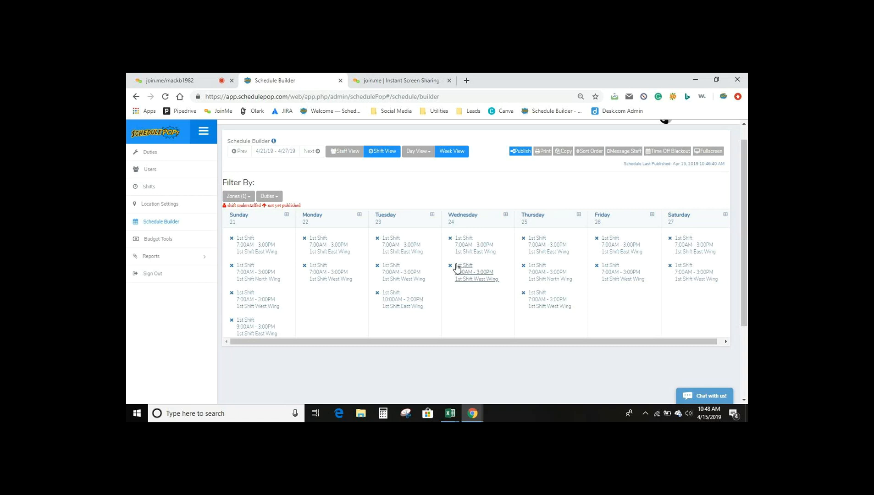
pyautogui.click(407, 249)
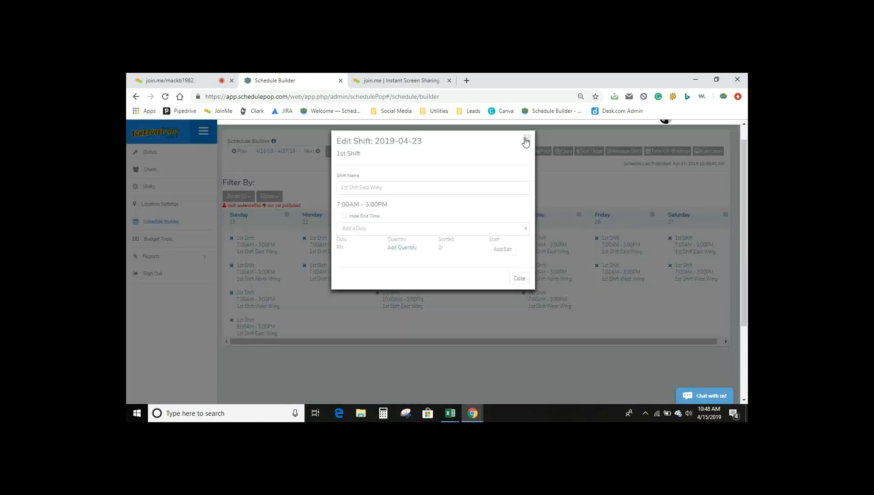
pyautogui.click(526, 139)
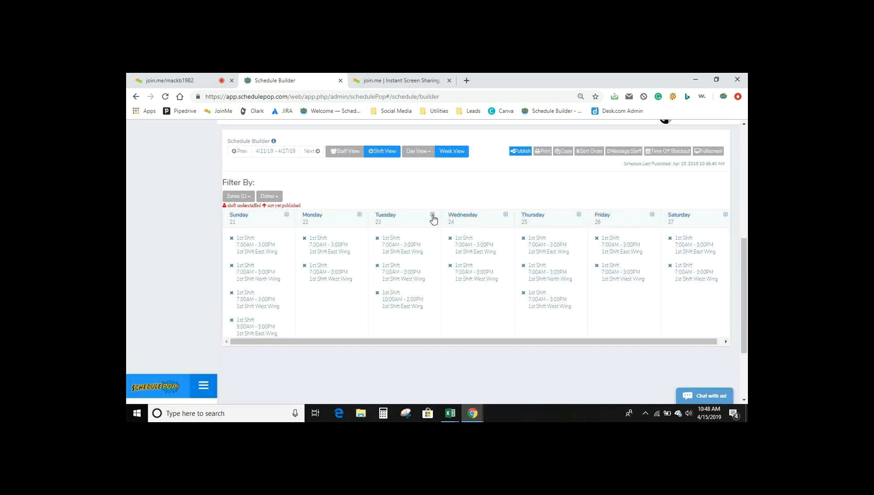
# - Add the existing 2nd Shift North Wing shift to Tuesday, April 23 with an RN quantity of 5, and continue to its staffing
pyautogui.click(432, 215)
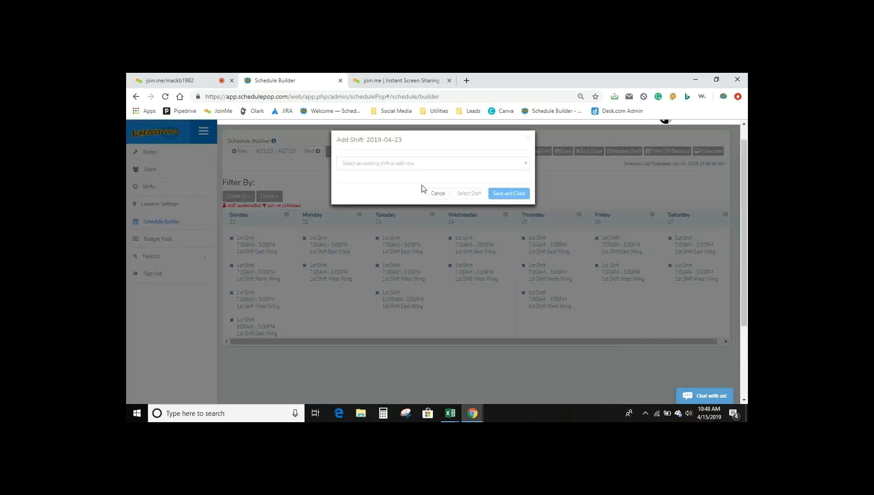
pyautogui.click(422, 164)
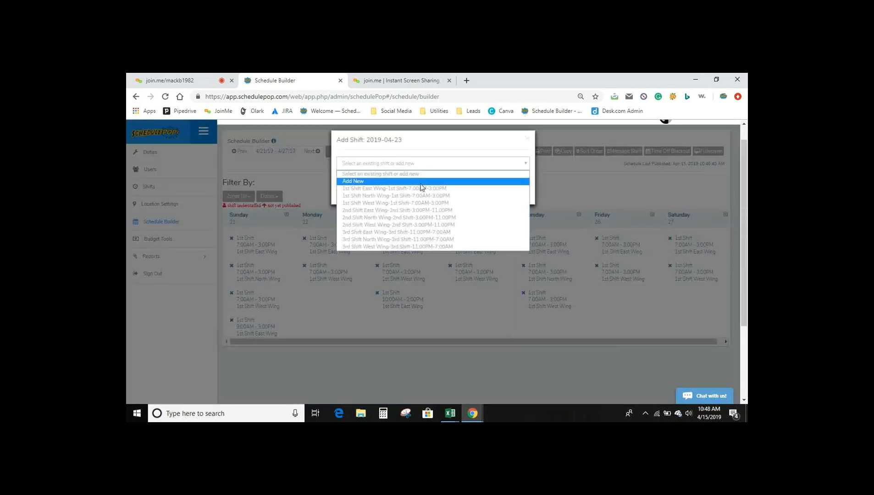
pyautogui.click(420, 218)
pyautogui.click(438, 297)
pyautogui.click(430, 315)
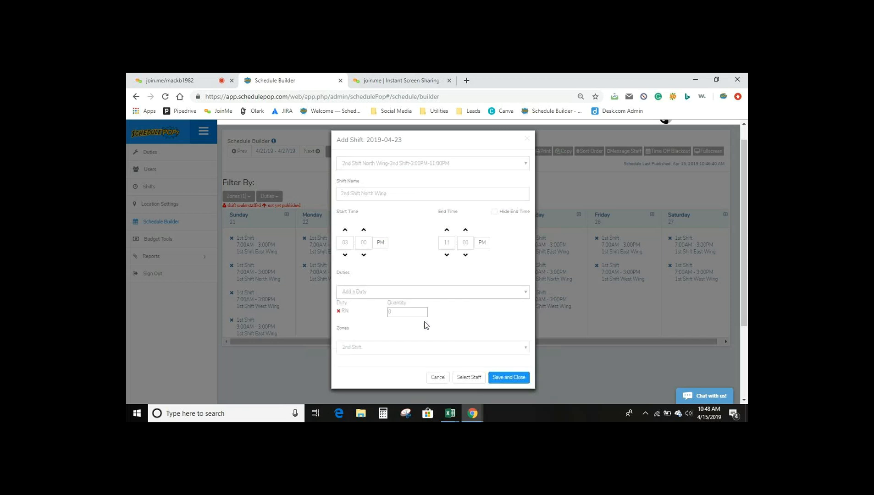
pyautogui.click(409, 314)
pyautogui.press('BackSpace')
pyautogui.write('5')
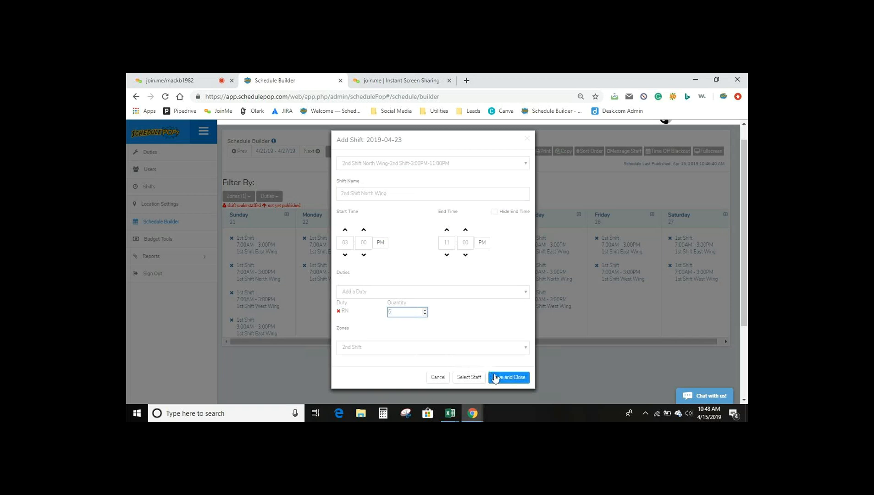
pyautogui.click(478, 380)
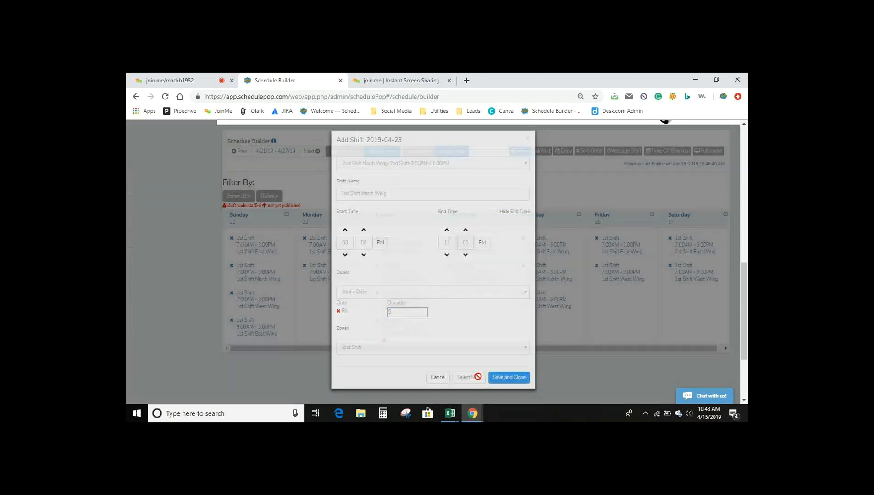
# - Schedule both listed RN employees on Tuesday's 2nd Shift North Wing shift and close the shift details
pyautogui.click(503, 249)
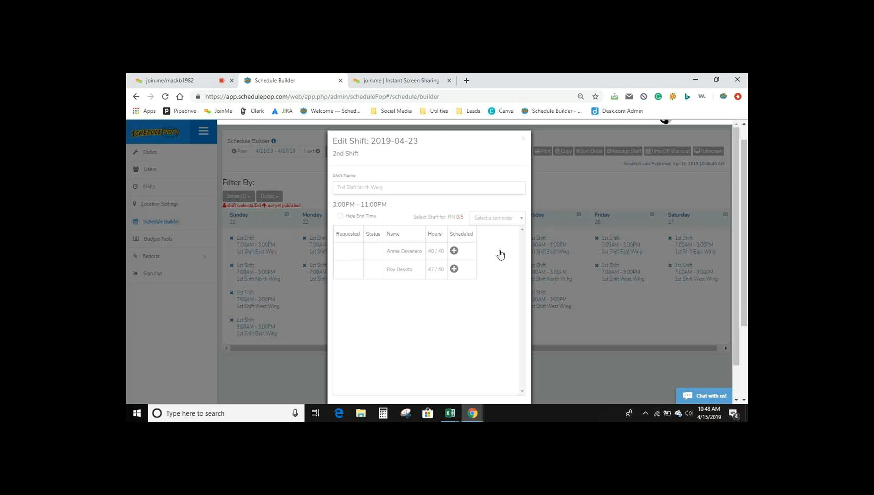
pyautogui.click(454, 251)
pyautogui.click(454, 269)
pyautogui.moveTo(486, 292); pyautogui.dragTo(545, 153)
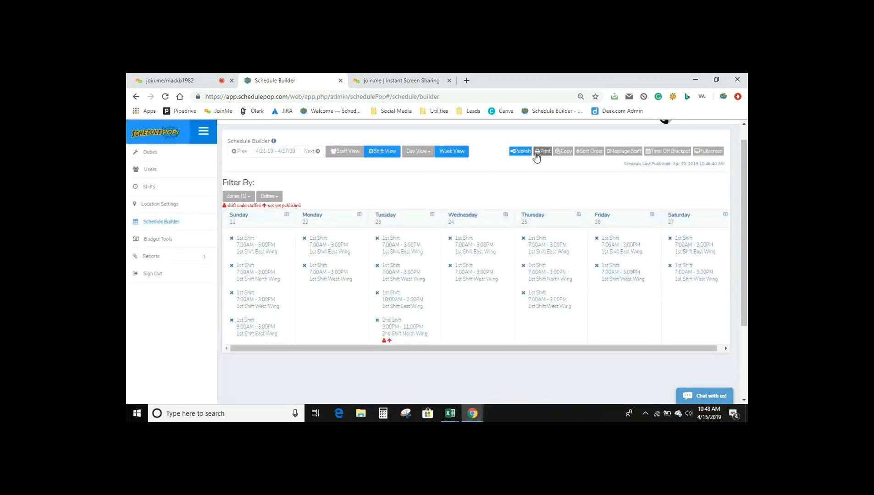
pyautogui.click(579, 216)
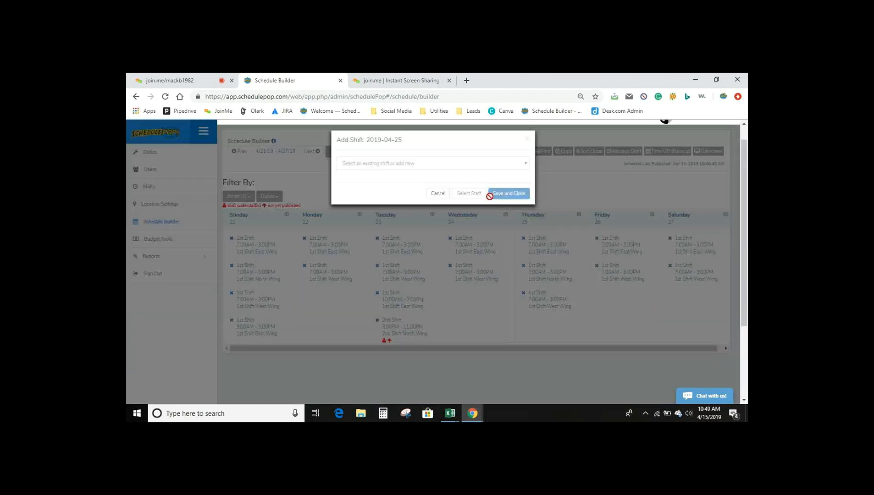
pyautogui.click(473, 165)
pyautogui.click(527, 139)
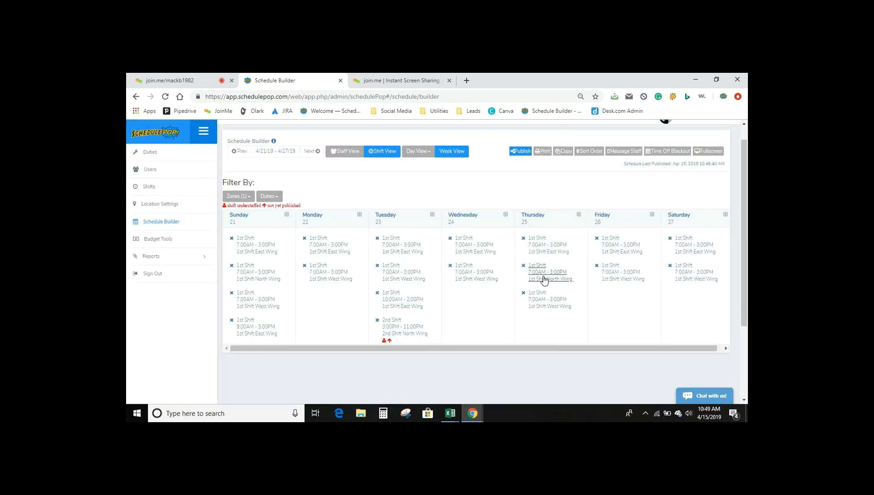
# - Inspect the CNA staffing of the 1st Shift North Wing shift on Thursday, April 25, and close its details
pyautogui.click(545, 279)
pyautogui.click(495, 251)
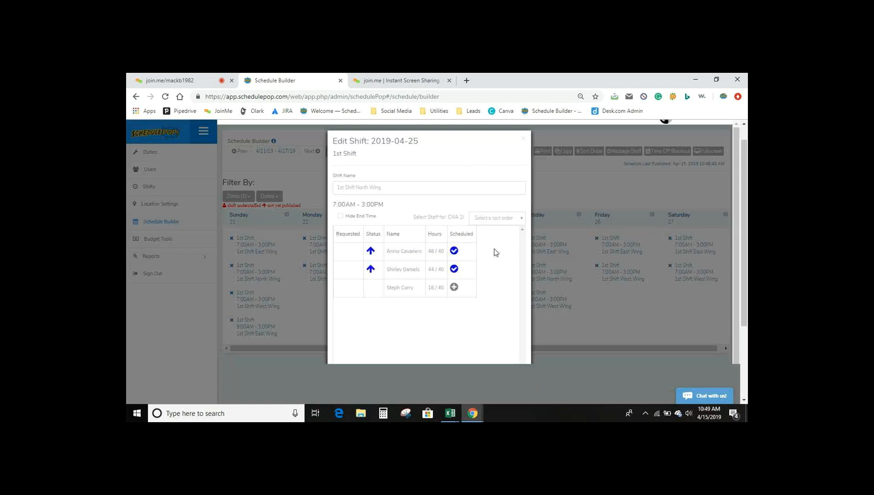
pyautogui.click(521, 138)
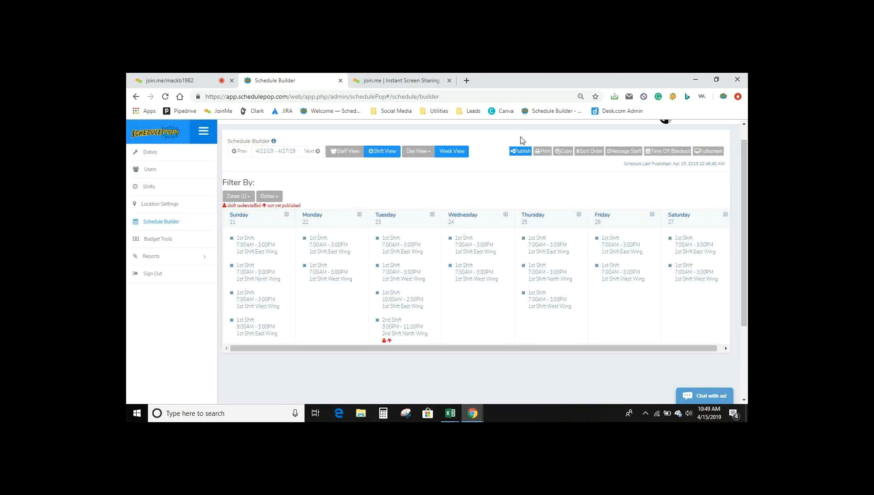
# - Set the RN quantity to 1 for the 1st Shift East Wing shift on Thursday, April 25, and close its details
pyautogui.click(548, 246)
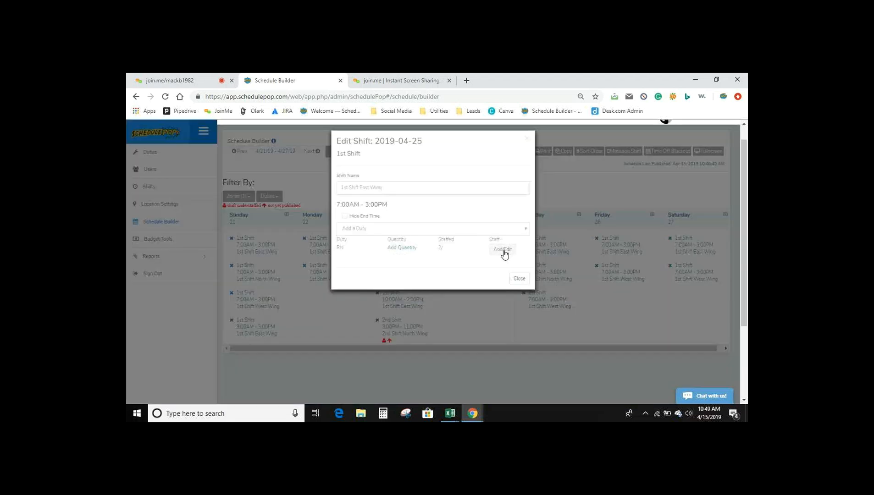
pyautogui.click(395, 248)
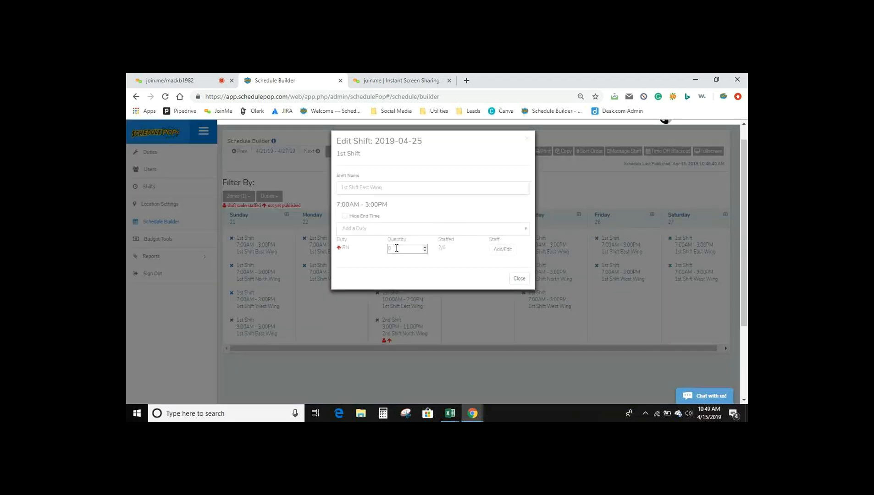
pyautogui.click(396, 248)
pyautogui.write('1')
pyautogui.click(517, 279)
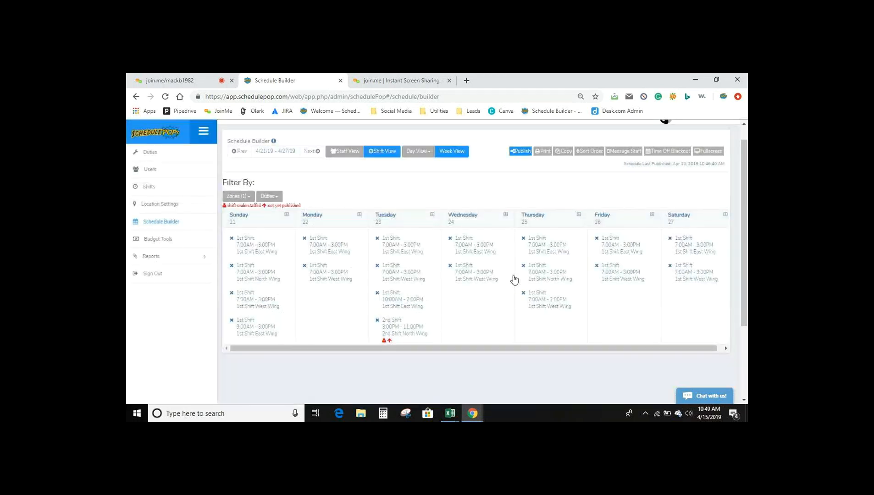
# - Review the staff notification choices for publishing available shifts, and leave the publish dialog without publishing
pyautogui.scroll(1, 746, 184)
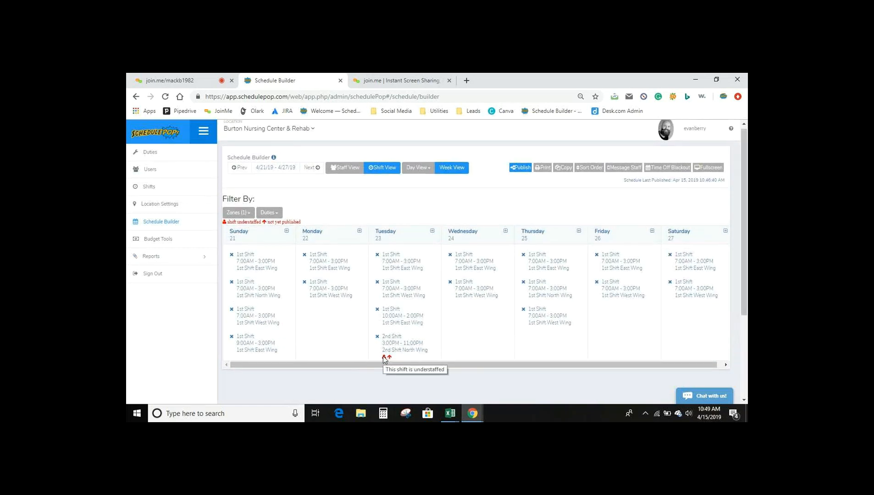
pyautogui.click(527, 170)
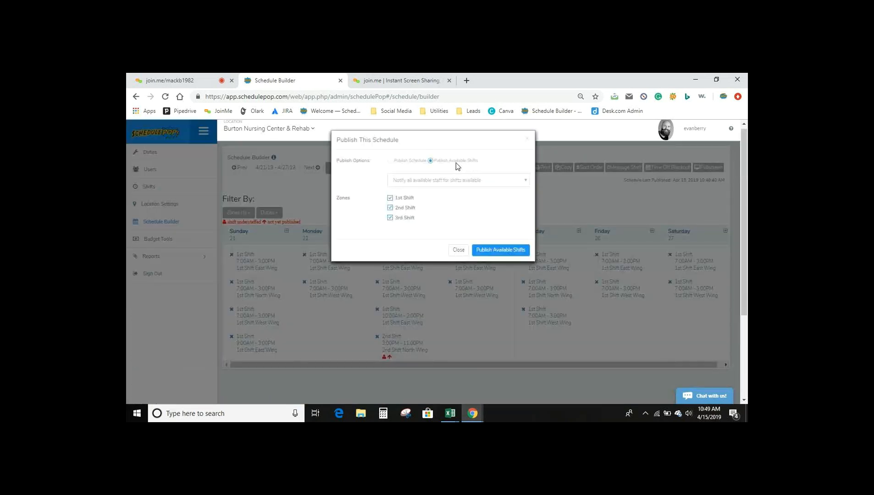
pyautogui.click(437, 180)
pyautogui.click(436, 197)
pyautogui.click(464, 251)
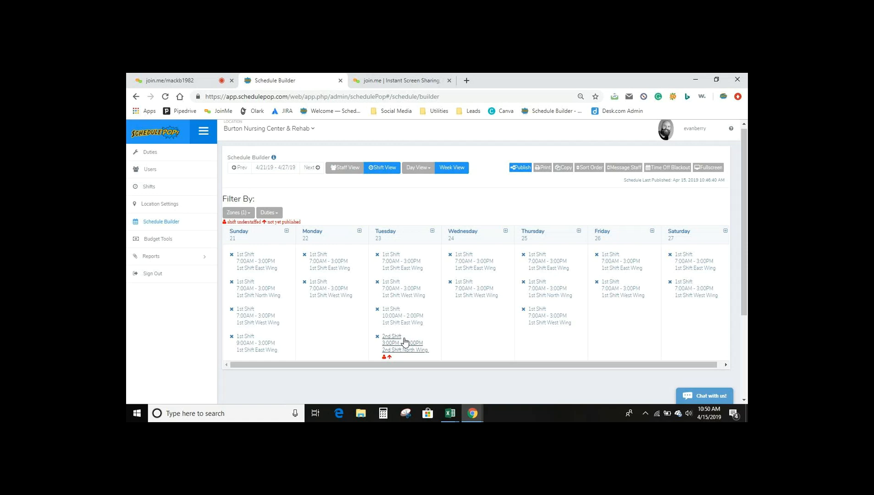
# - Switch the schedule to Staff View, and briefly open and collapse the live support chat
pyautogui.click(359, 169)
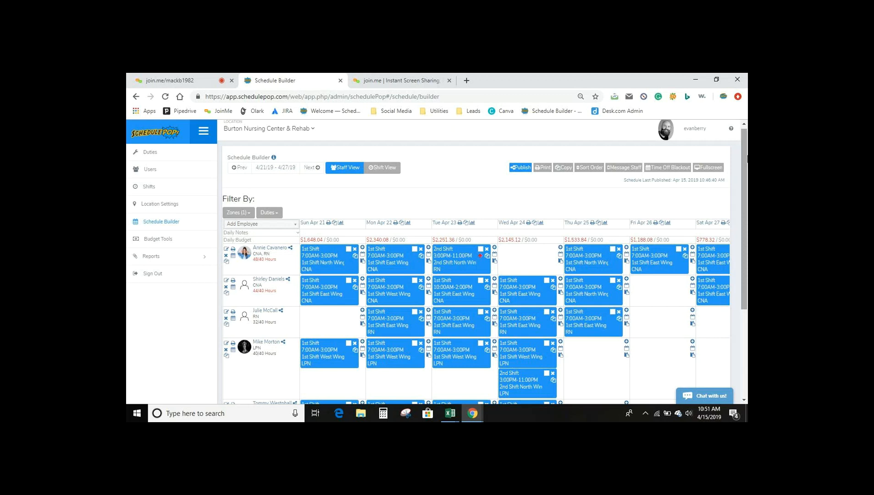
pyautogui.scroll(-1, 476, 284)
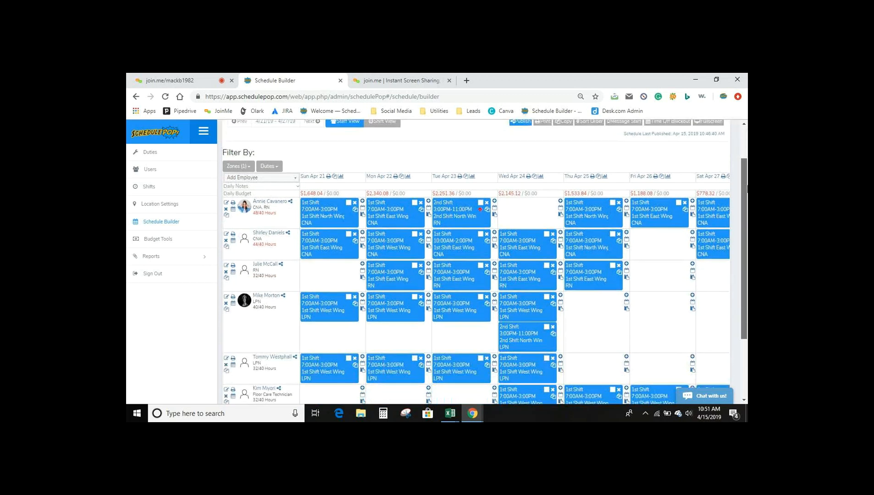
pyautogui.click(703, 397)
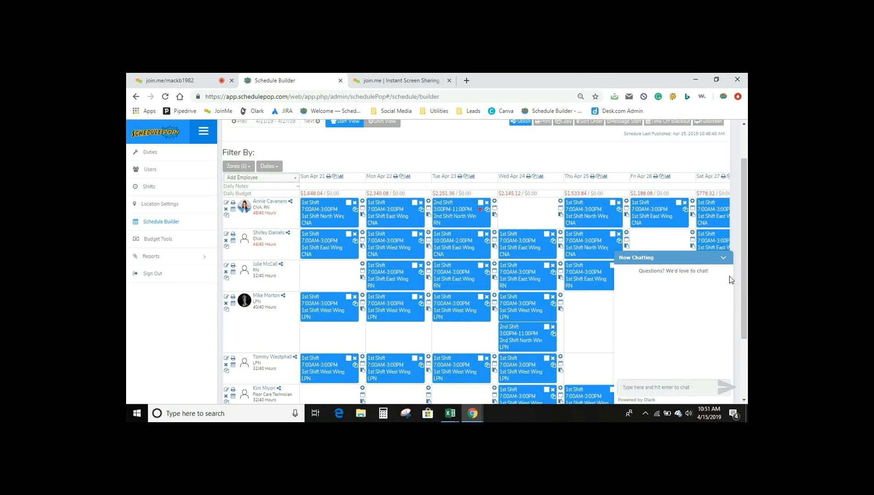
pyautogui.click(723, 259)
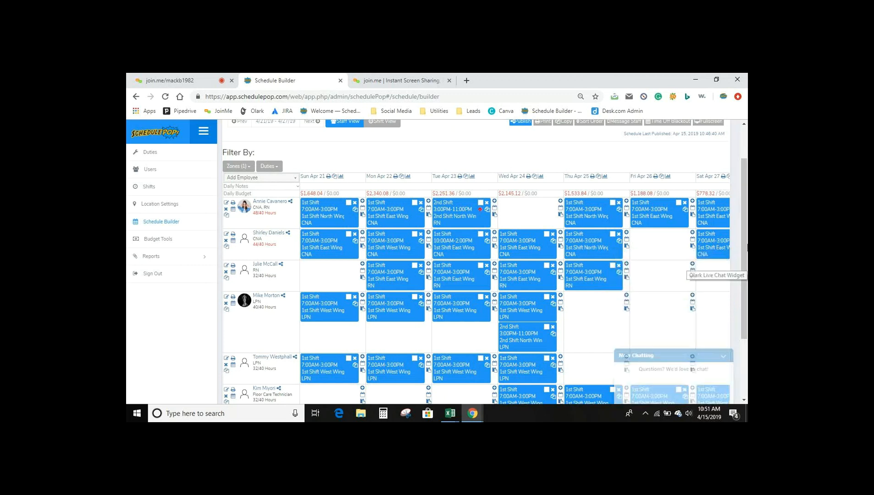
# - Expand the Daily Notes row and highlight the daily budget figures for Sunday, April 21
pyautogui.moveTo(746, 248); pyautogui.dragTo(747, 239)
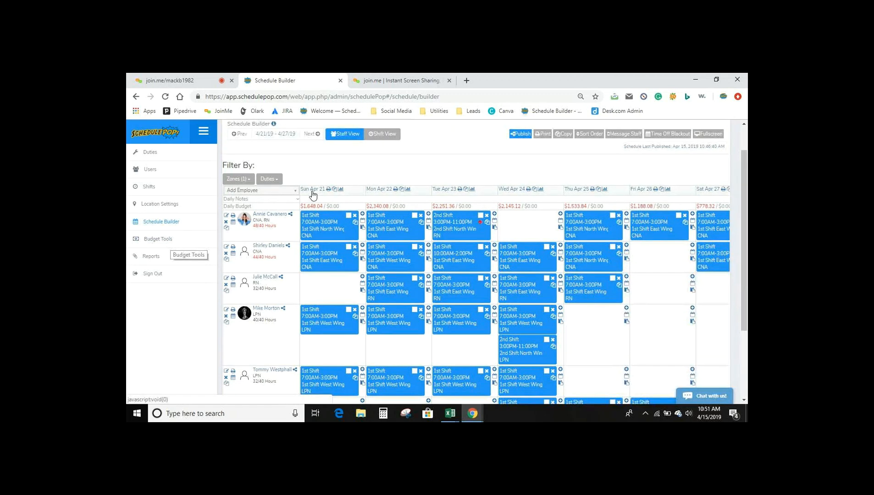
pyautogui.click(297, 200)
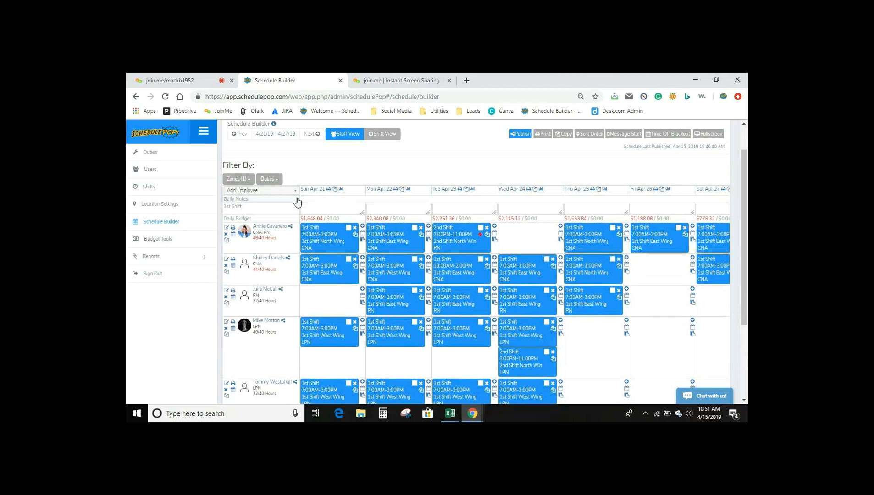
pyautogui.moveTo(307, 219); pyautogui.dragTo(340, 217)
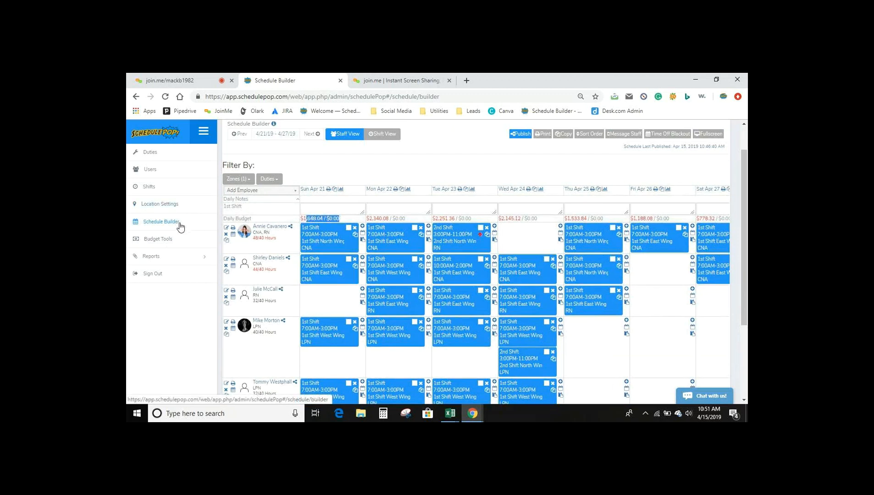
# - Go to Budget Tools, enable assigning a budget for each zone, and select the 1st Shift zone
pyautogui.click(180, 242)
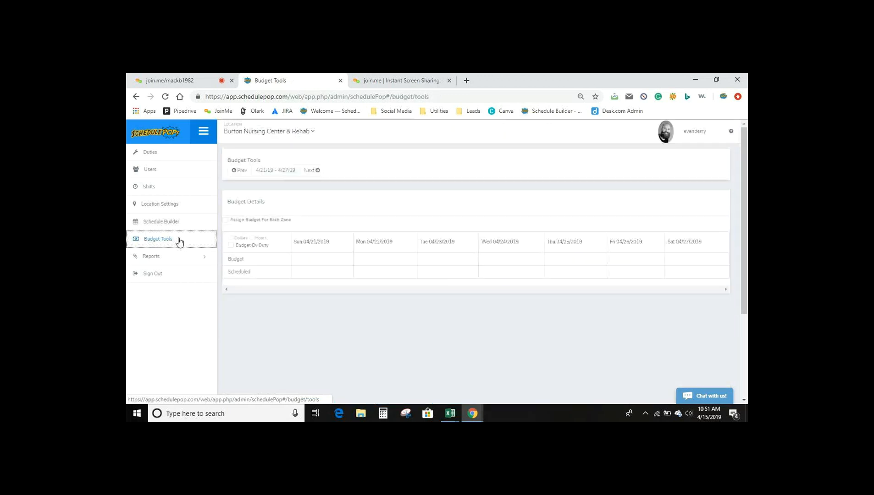
pyautogui.click(225, 221)
pyautogui.click(234, 237)
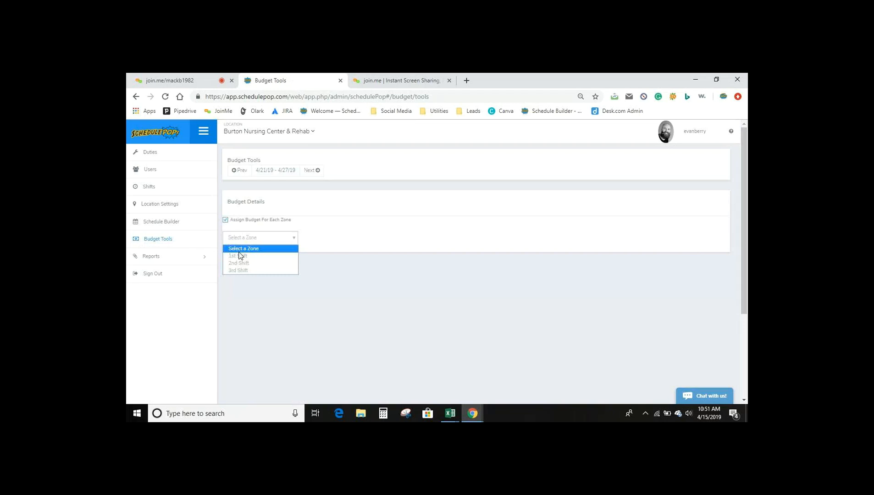
pyautogui.click(239, 260)
# - Set the 1st Shift dollar budget to 800 for each day from Sunday, April 21 through Tuesday, April 23
pyautogui.click(306, 278)
pyautogui.moveTo(306, 279); pyautogui.dragTo(299, 279)
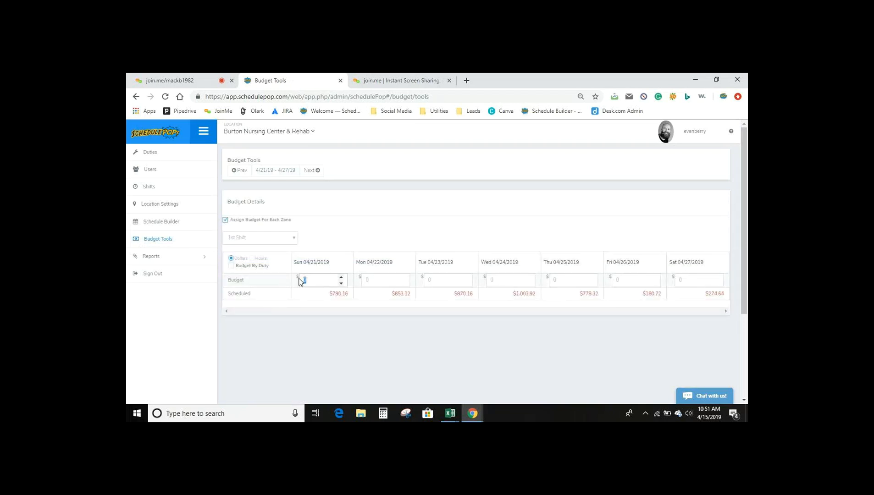
pyautogui.write('800')
pyautogui.click(372, 278)
pyautogui.write('8')
pyautogui.moveTo(442, 284); pyautogui.dragTo(391, 284)
pyautogui.write('800')
# - View the User Login Report and examine the employees' last login dates
pyautogui.click(189, 261)
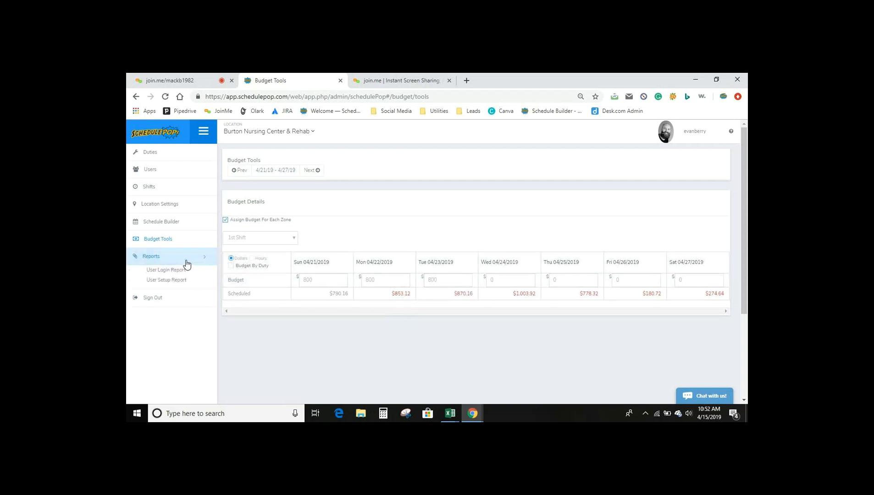
pyautogui.click(173, 269)
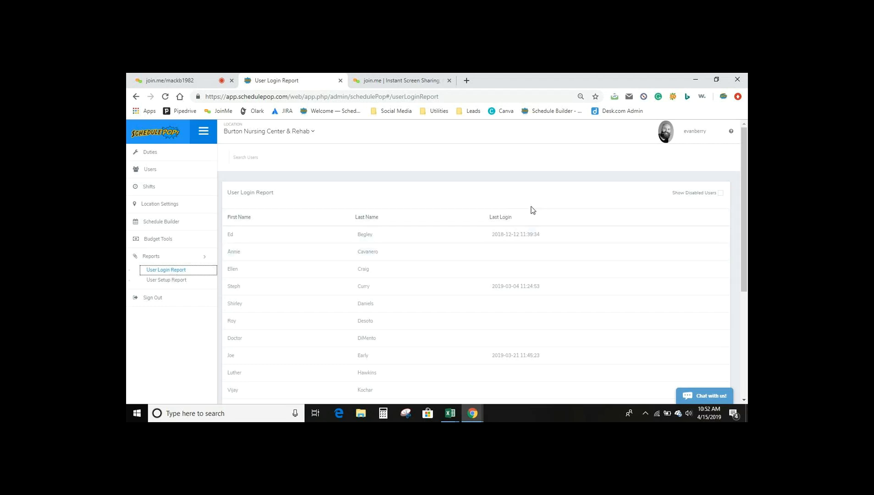
pyautogui.moveTo(539, 235); pyautogui.dragTo(491, 236)
pyautogui.click(500, 266)
# - View the User Setup Report and examine the employees' contact details, alert permissions and duty assignments
pyautogui.click(158, 280)
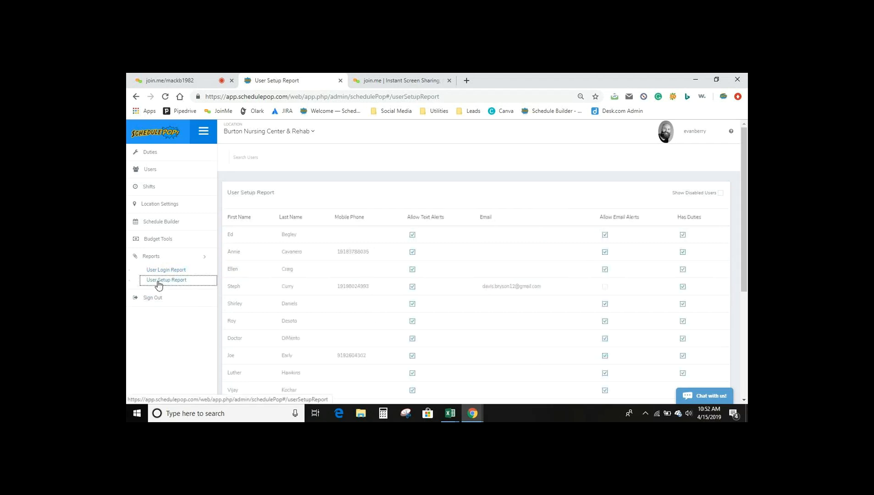
pyautogui.scroll(-1, 746, 169)
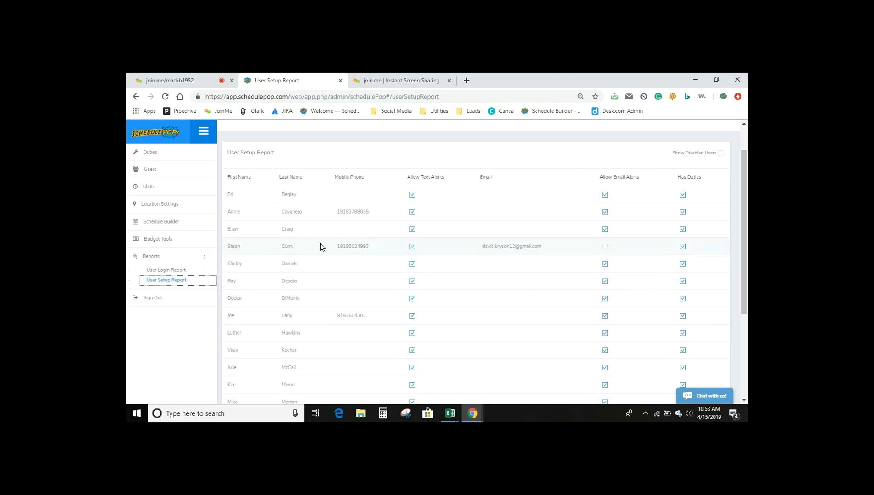
pyautogui.scroll(-1, 744, 207)
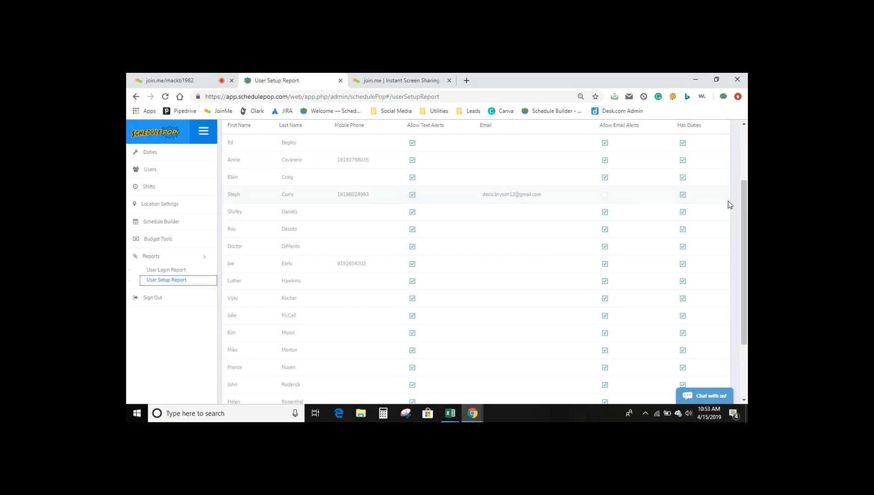
pyautogui.scroll(1, 728, 151)
pyautogui.scroll(2, 728, 151)
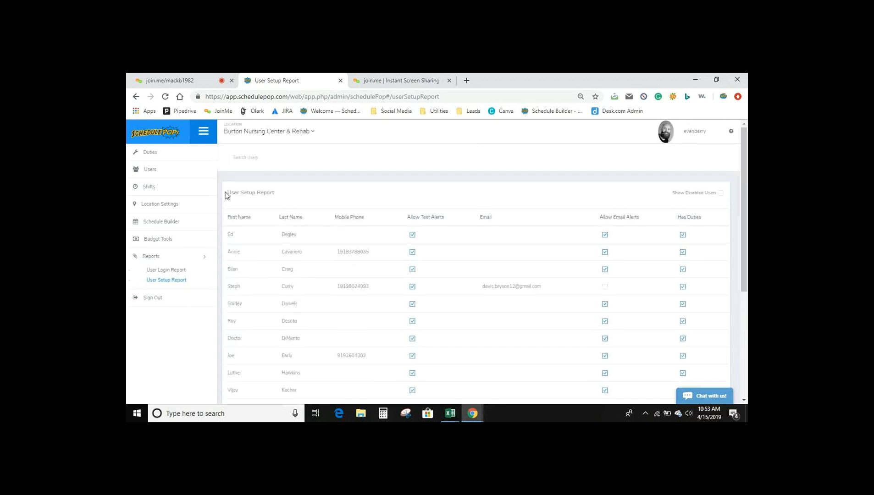
# - Return to the Schedule Builder, switch to the join.me meeting and show its additional meeting options
pyautogui.click(152, 230)
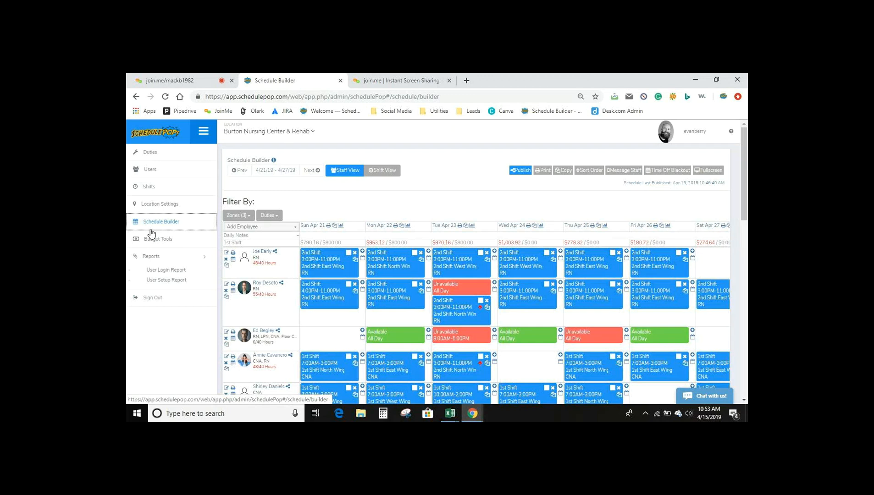
pyautogui.click(187, 82)
pyautogui.click(483, 133)
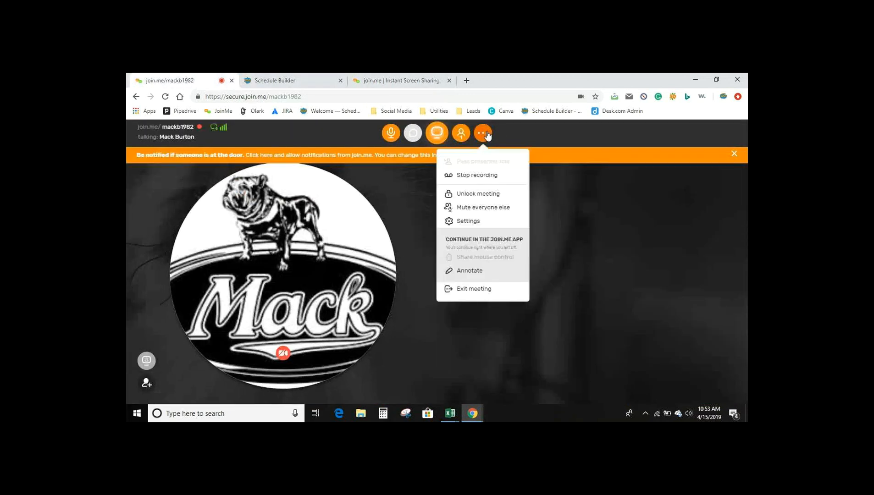